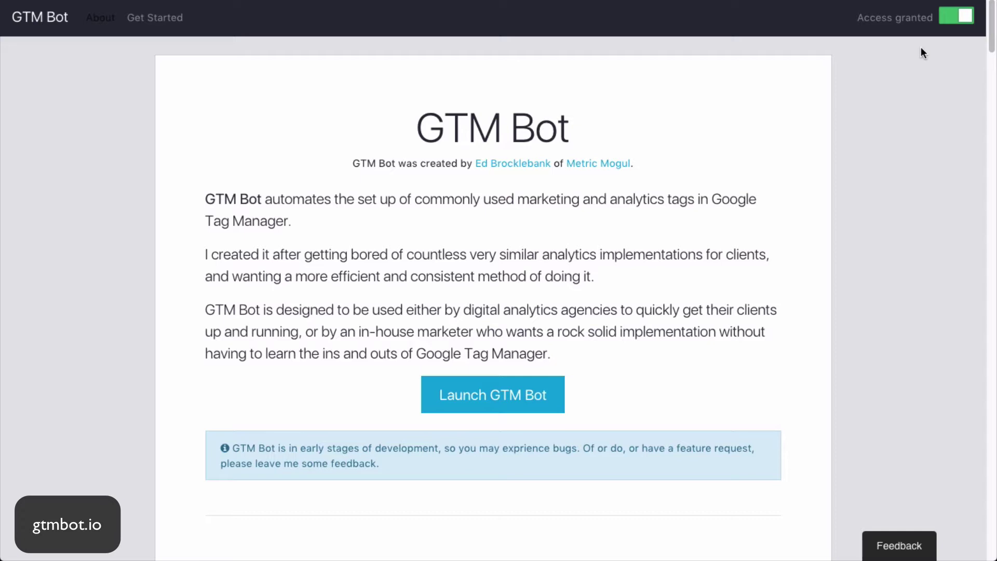
Launch GTM Bot and review the tracking requirements offered for Google Analytics, AdWords and Facebook.
click(499, 396)
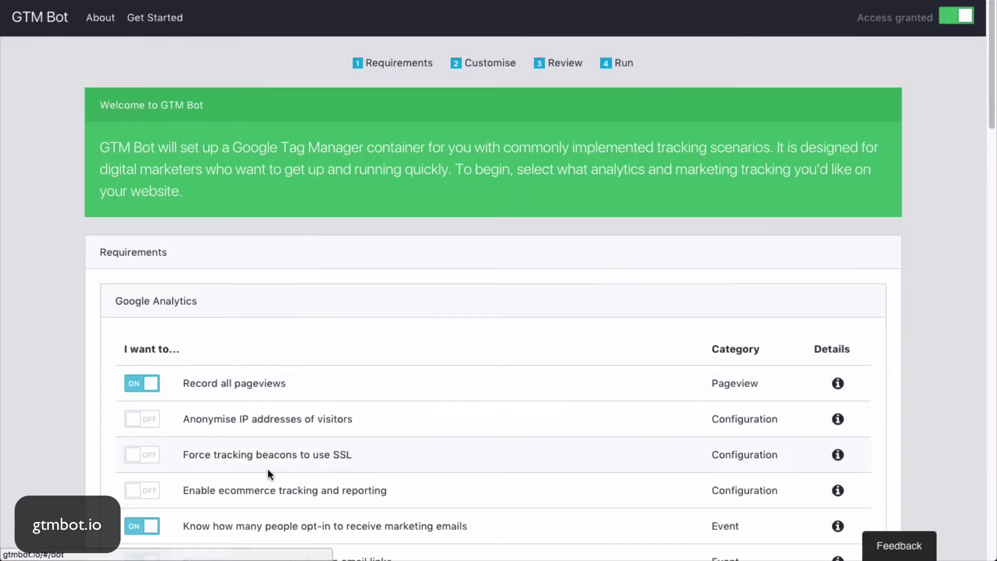
scroll(207, 405, down, 3)
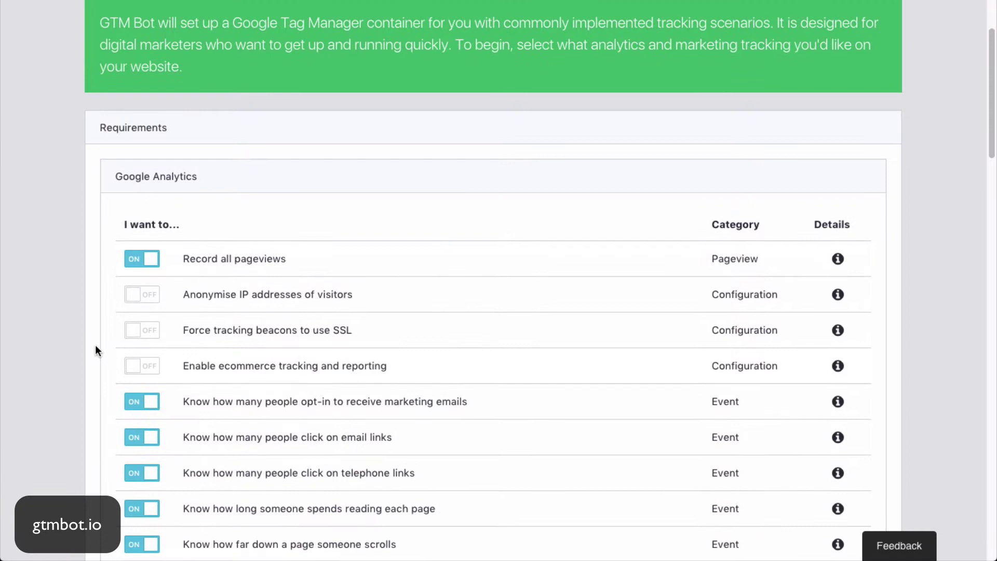
scroll(179, 256, down, 4)
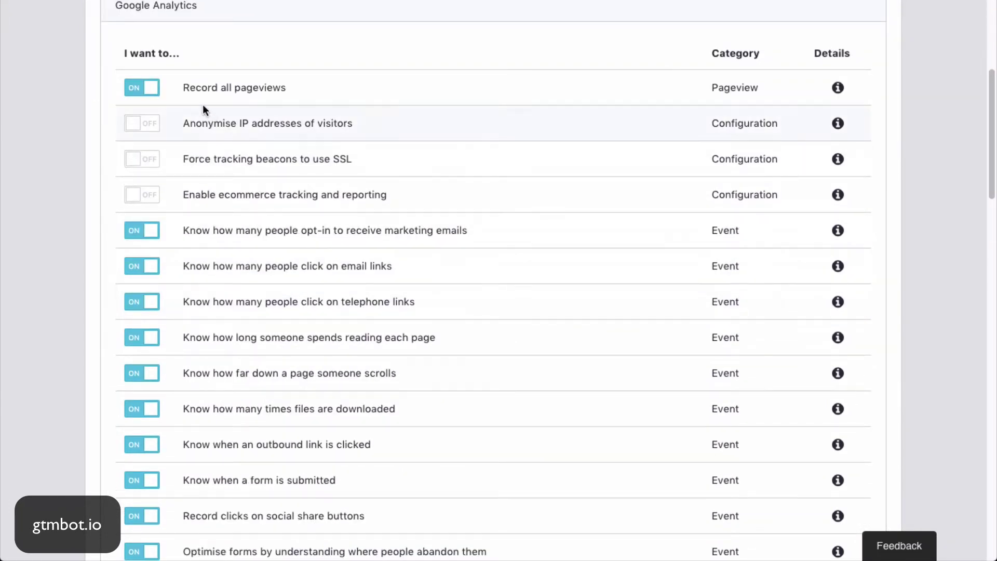
scroll(350, 266, down, 1)
scroll(350, 266, down, 2)
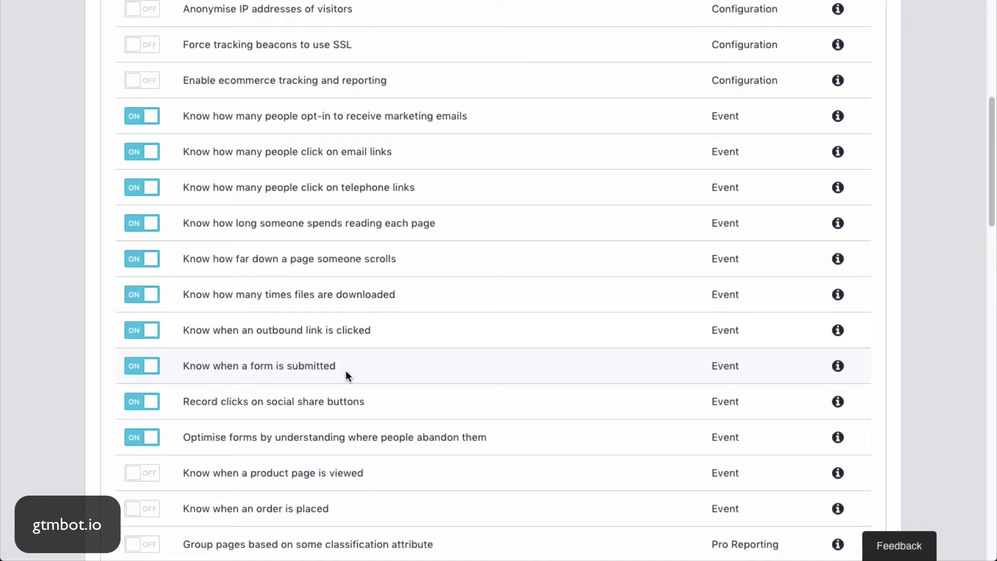
scroll(334, 367, down, 5)
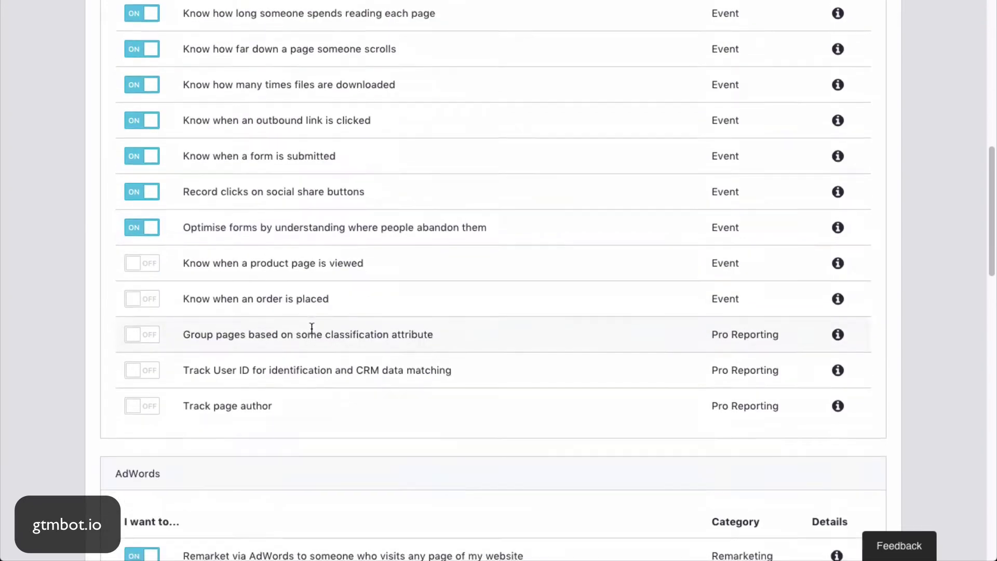
scroll(312, 328, down, 8)
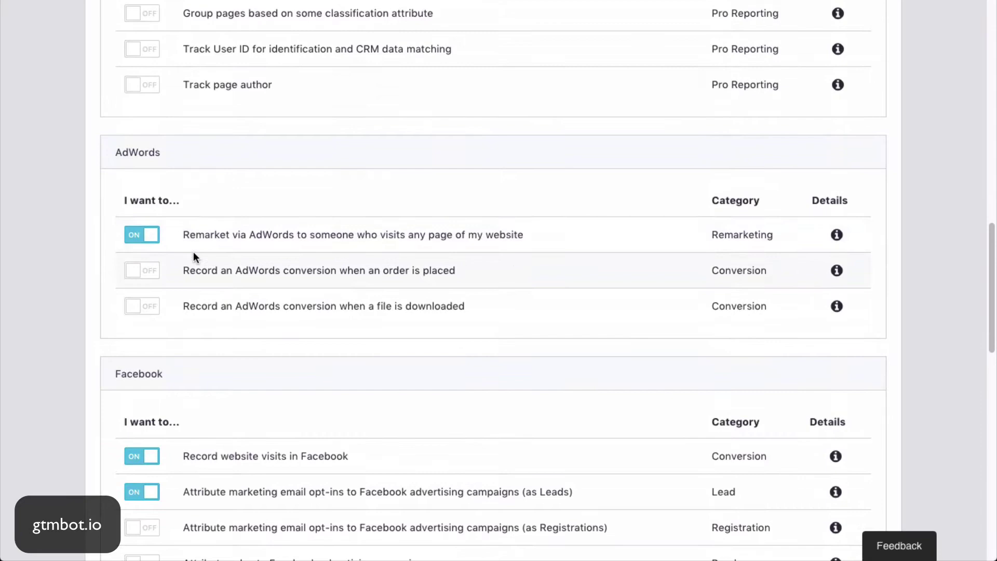
scroll(270, 239, down, 3)
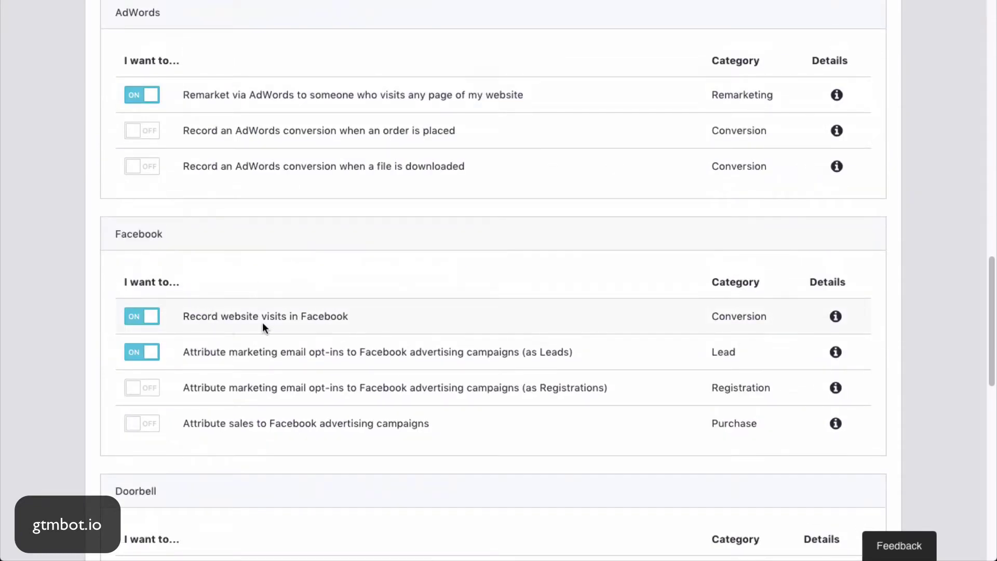
Validate the Impressiveself.com container of the Metric Mogul account and proceed to the customisation stage.
scroll(280, 342, down, 17)
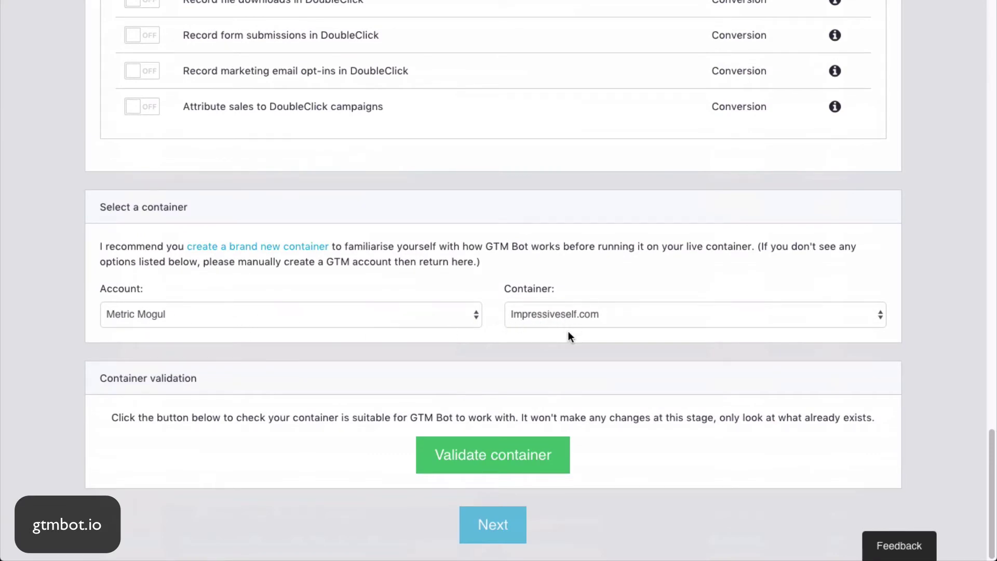
click(511, 455)
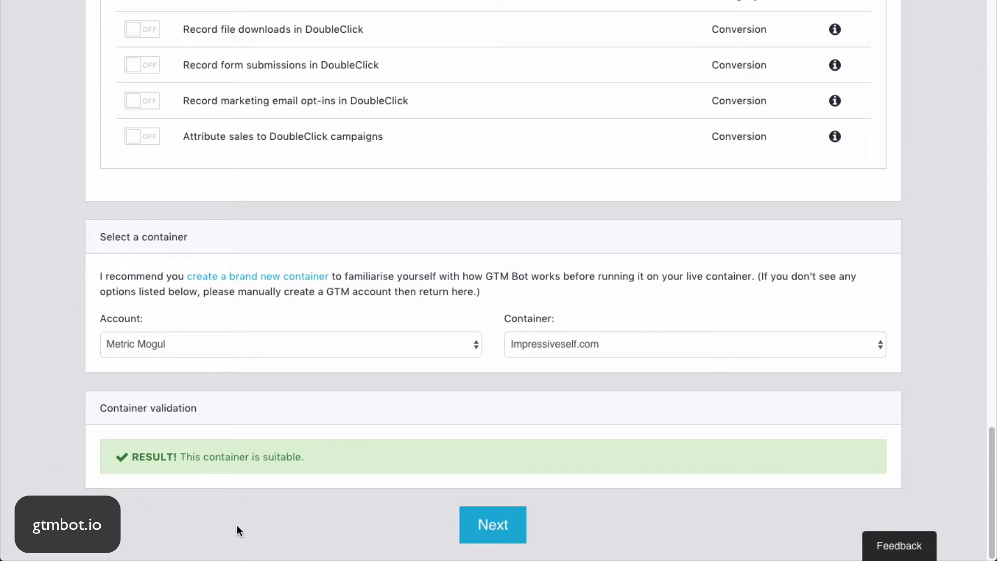
click(467, 523)
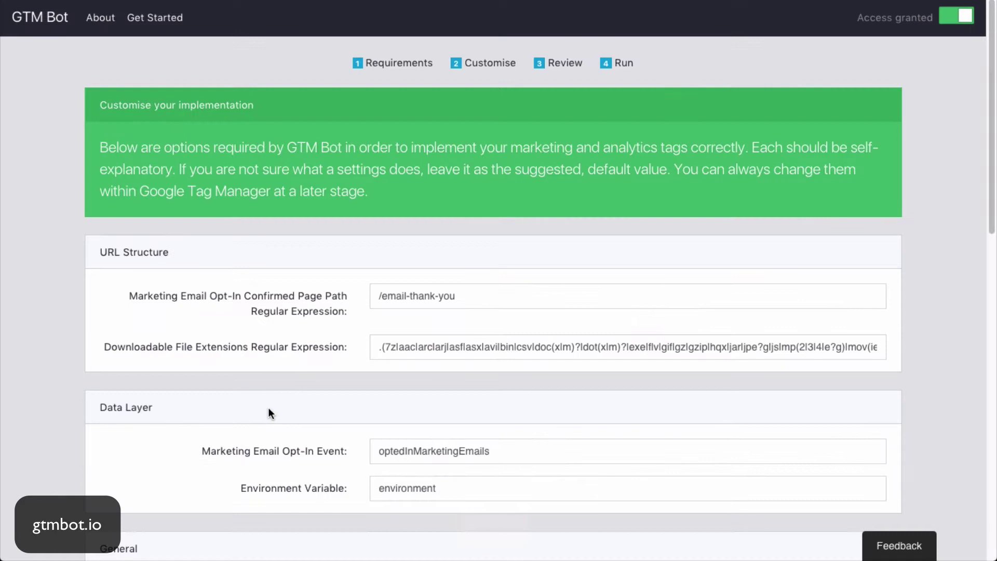
Set the Marketing Email Opt-In Confirmed Page Path regular expression to /marketing-thank-you.
scroll(281, 343, down, 2)
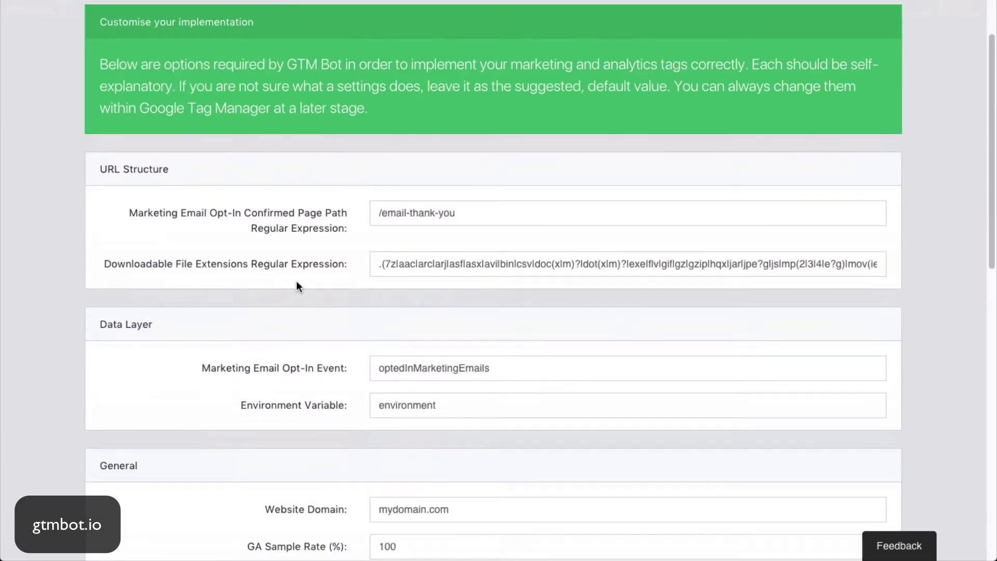
drag(382, 213, 506, 222)
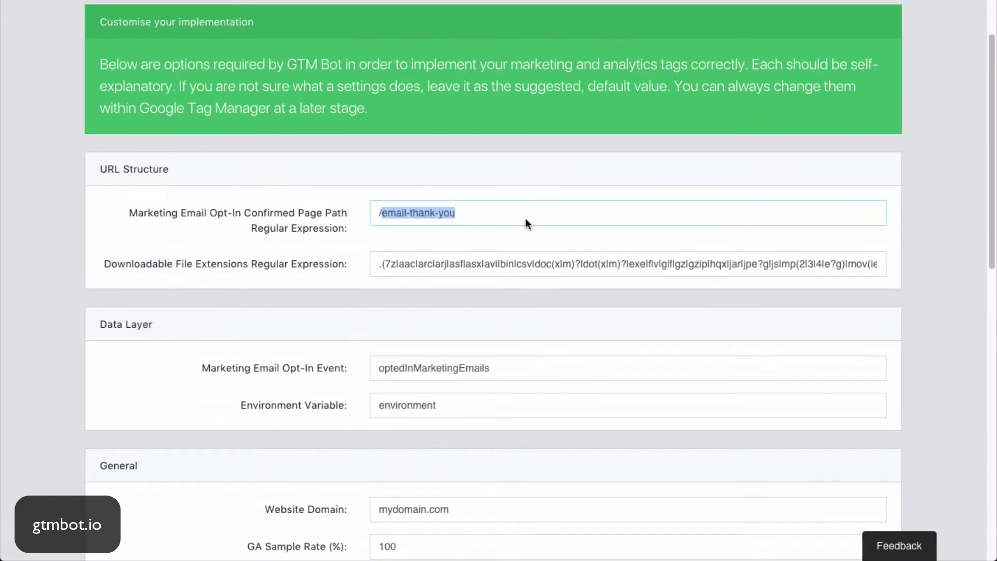
text(m)
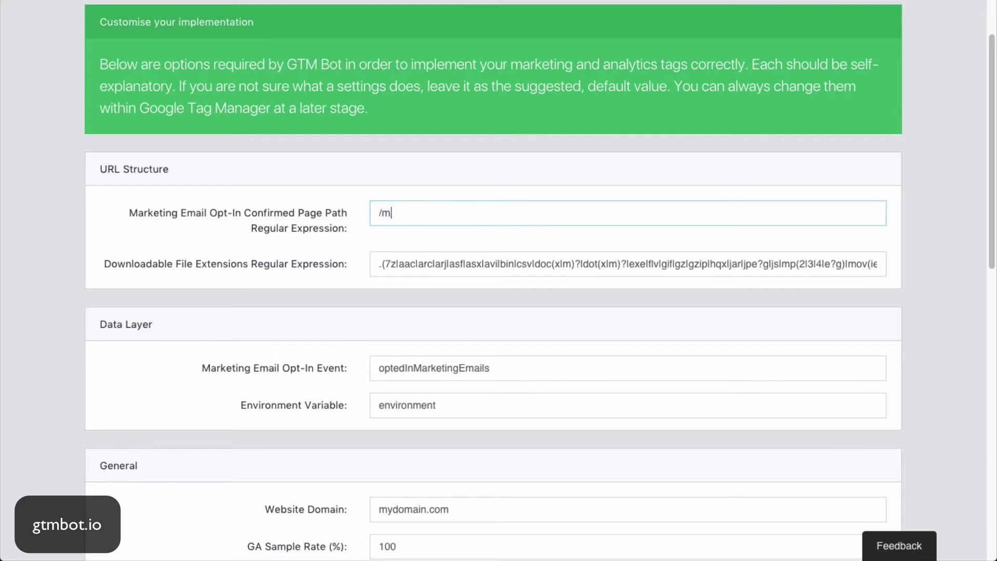
text(arketing-thank-you)
Set the Website Domain in the General settings to impressiveself.com.
scroll(465, 256, down, 3)
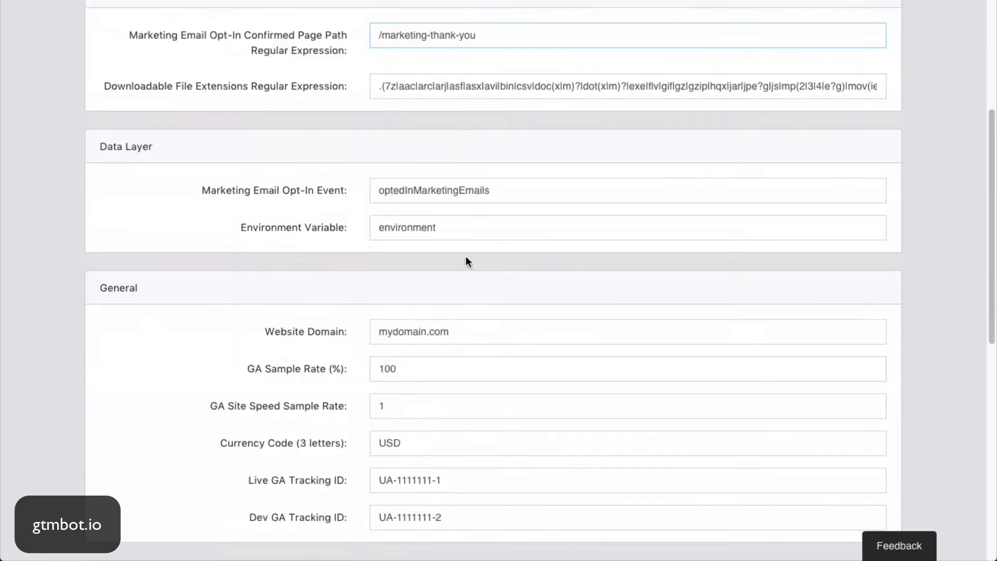
scroll(441, 270, down, 3)
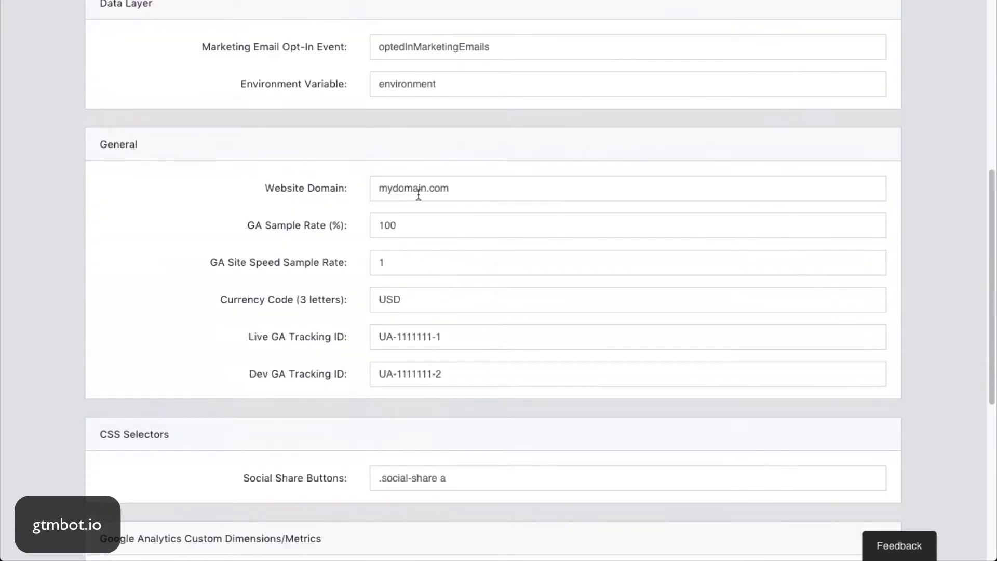
double_click(415, 189)
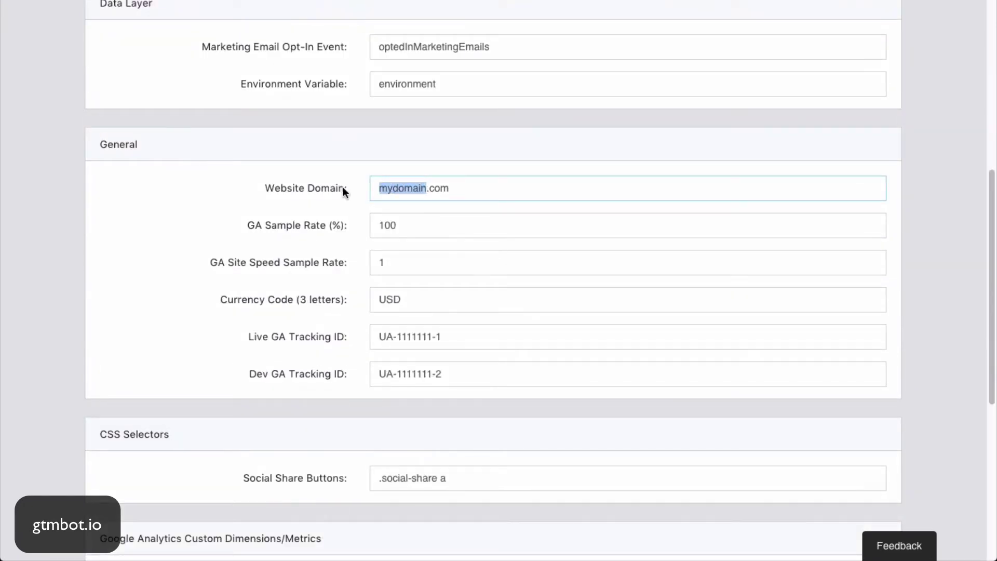
text(impressive)
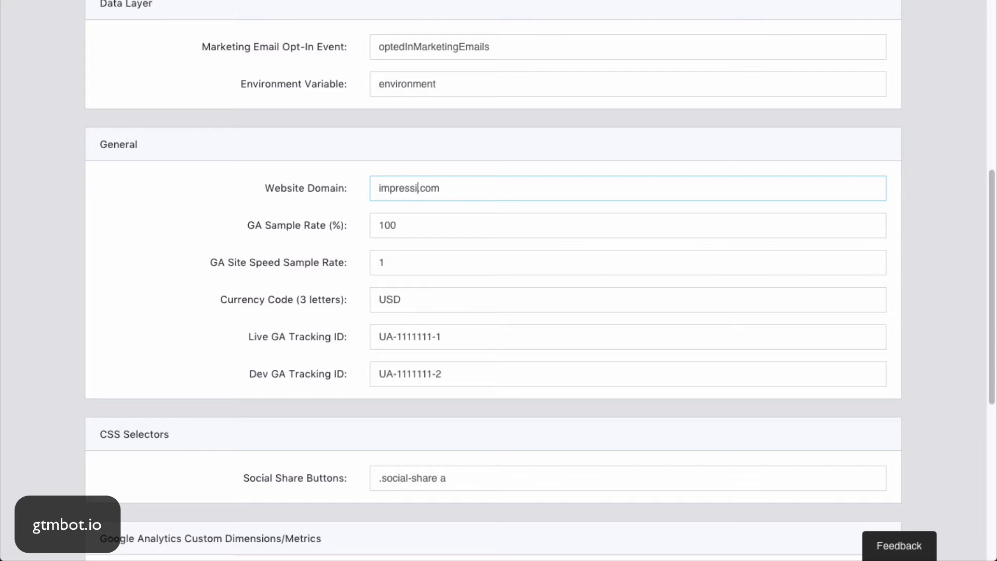
text(self)
key(Tab)
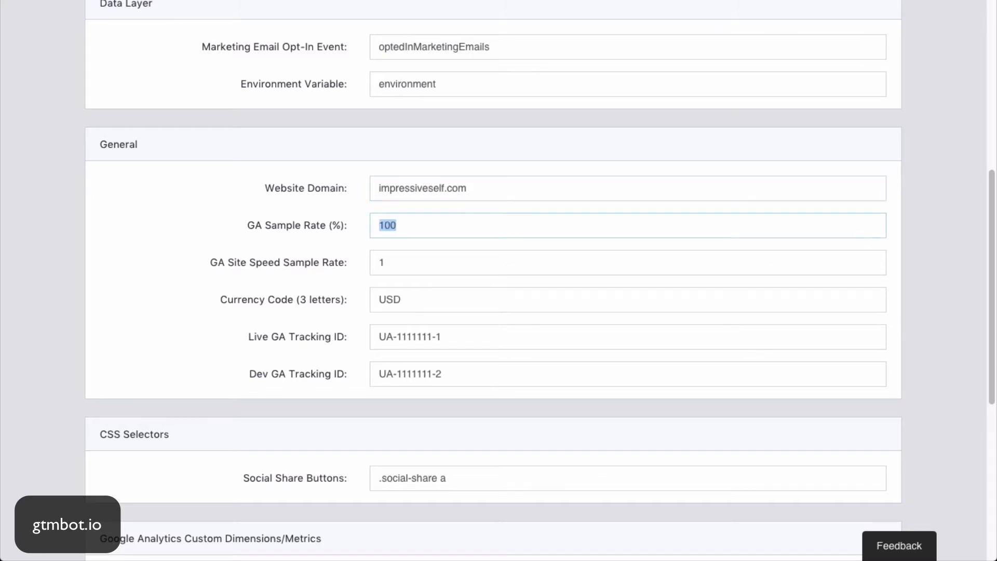
Set the three-letter currency code to GBP.
scroll(450, 216, down, 1)
double_click(387, 269)
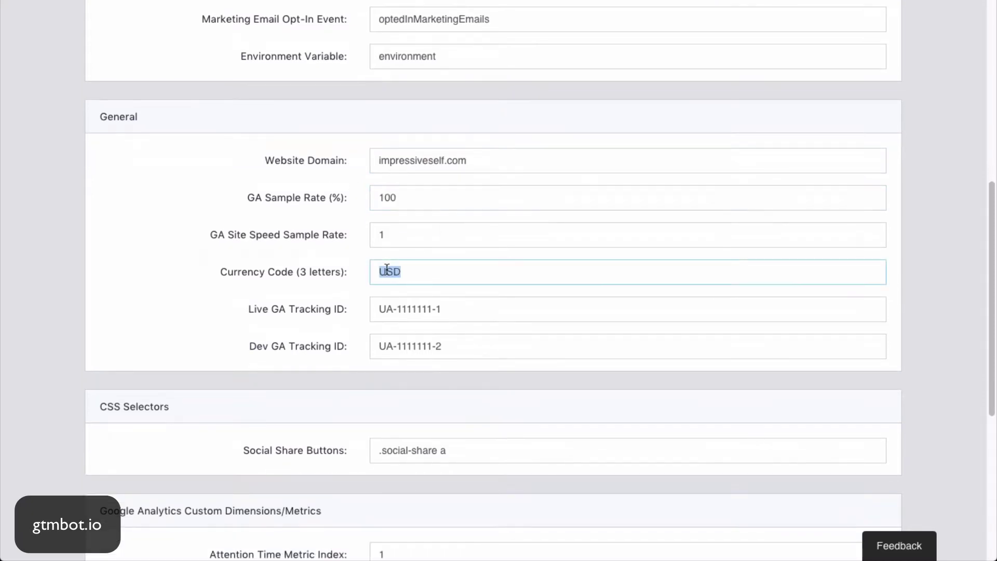
text(GBP)
Check the Live and Dev GA tracking IDs and the AdWords Remarketing ID, keep their defaults, and proceed to the review stage.
drag(403, 309, 443, 311)
drag(402, 346, 463, 340)
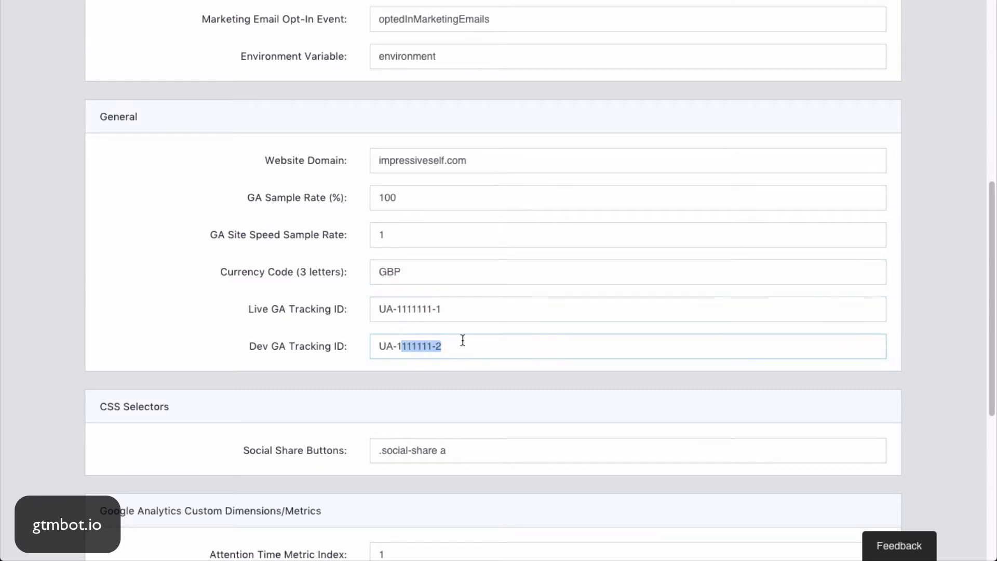
scroll(424, 333, down, 7)
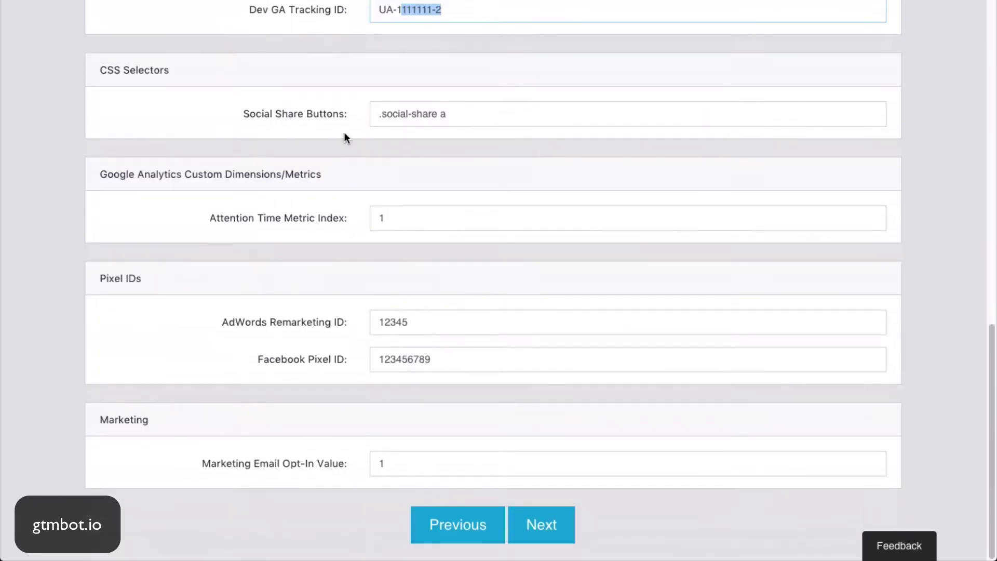
drag(416, 319, 361, 319)
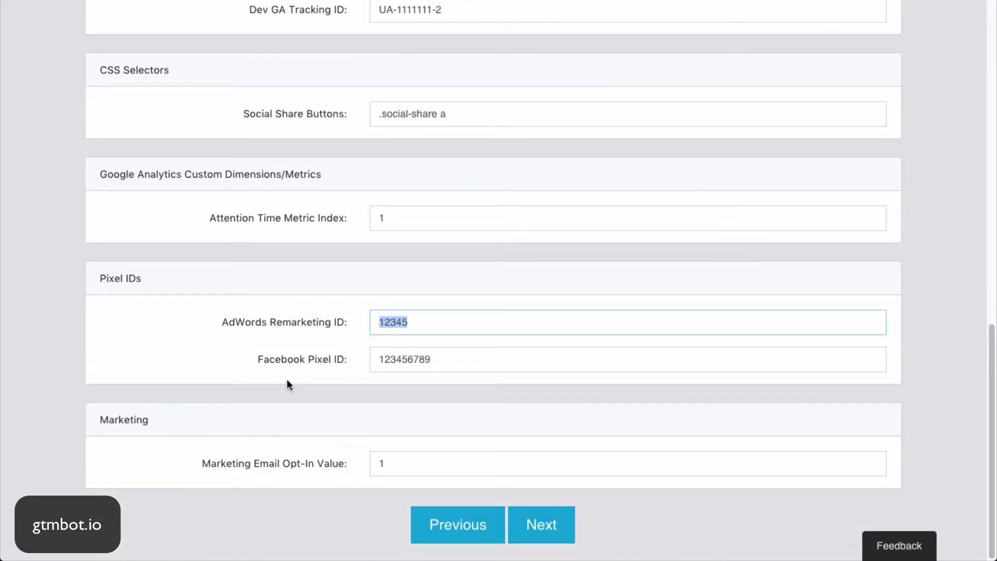
click(550, 515)
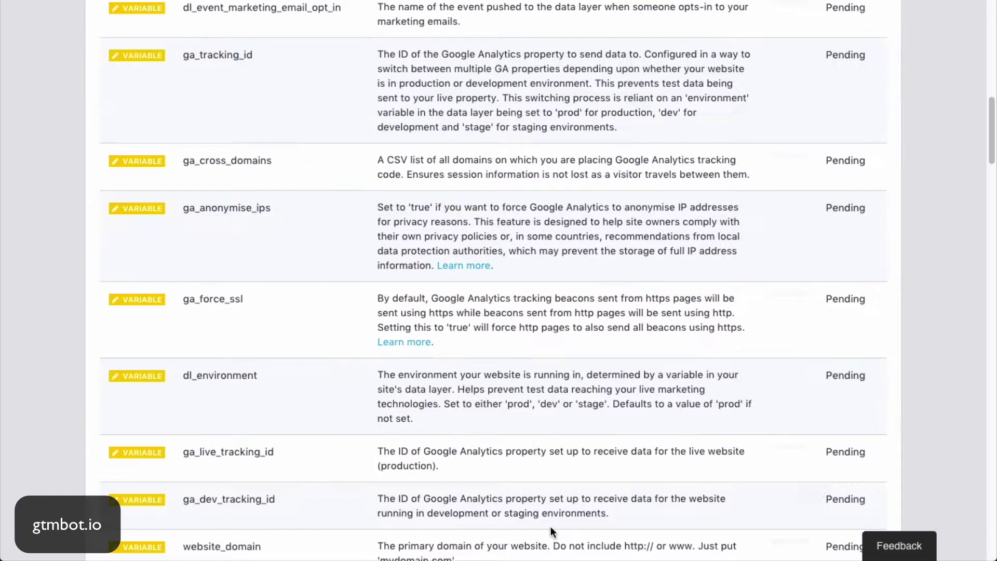
Review the listed variables, triggers and tags, and start implementing them in the Impressiveself.com container.
scroll(445, 383, down, 20)
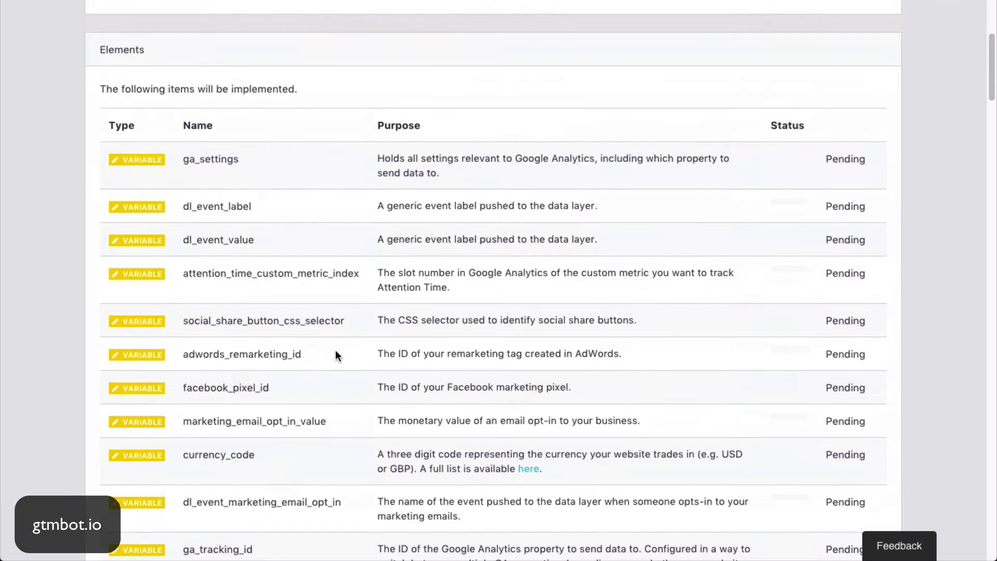
scroll(513, 315, up, 11)
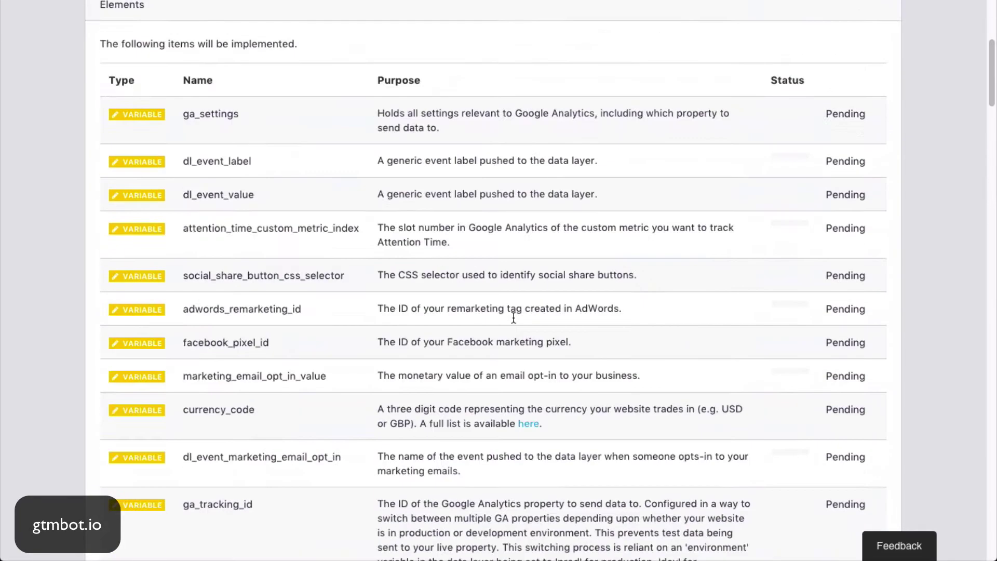
scroll(210, 310, down, 17)
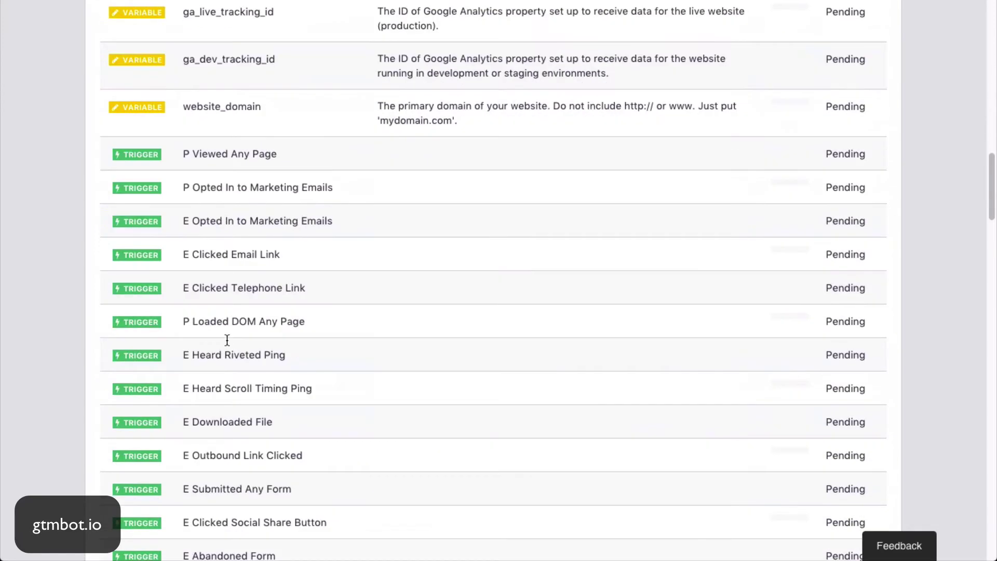
scroll(219, 217, down, 17)
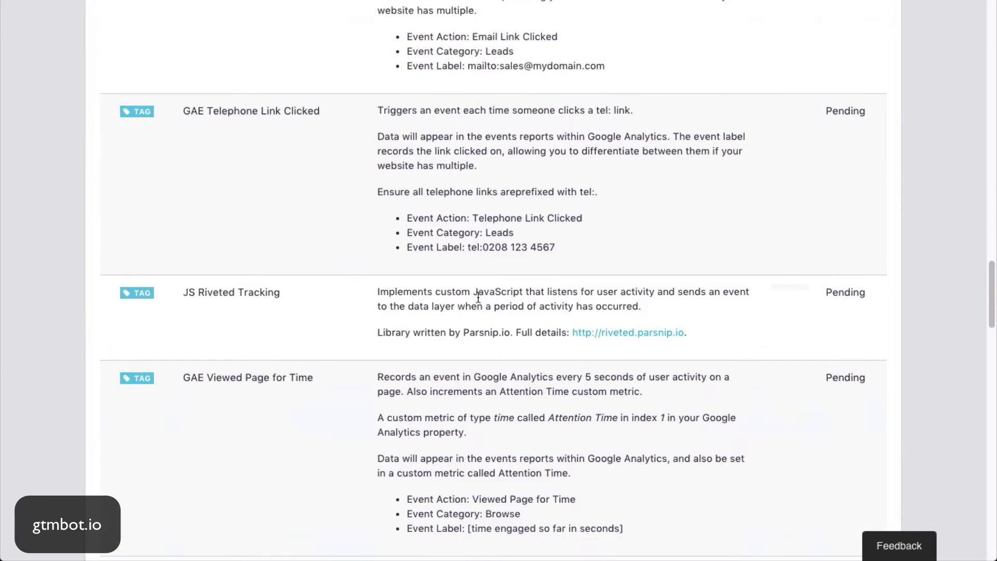
scroll(463, 190, up, 7)
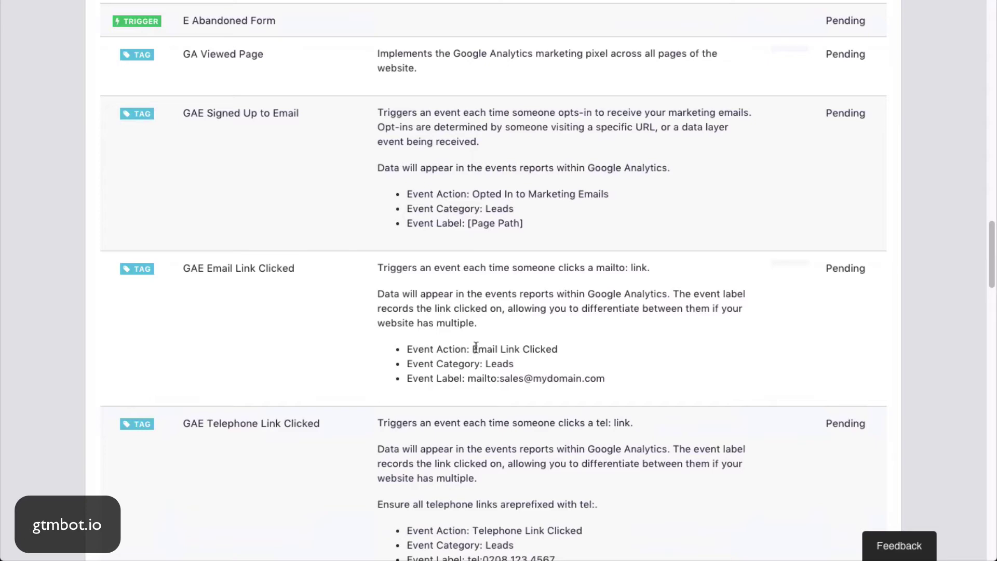
drag(476, 348, 569, 349)
scroll(511, 344, up, 15)
click(469, 259)
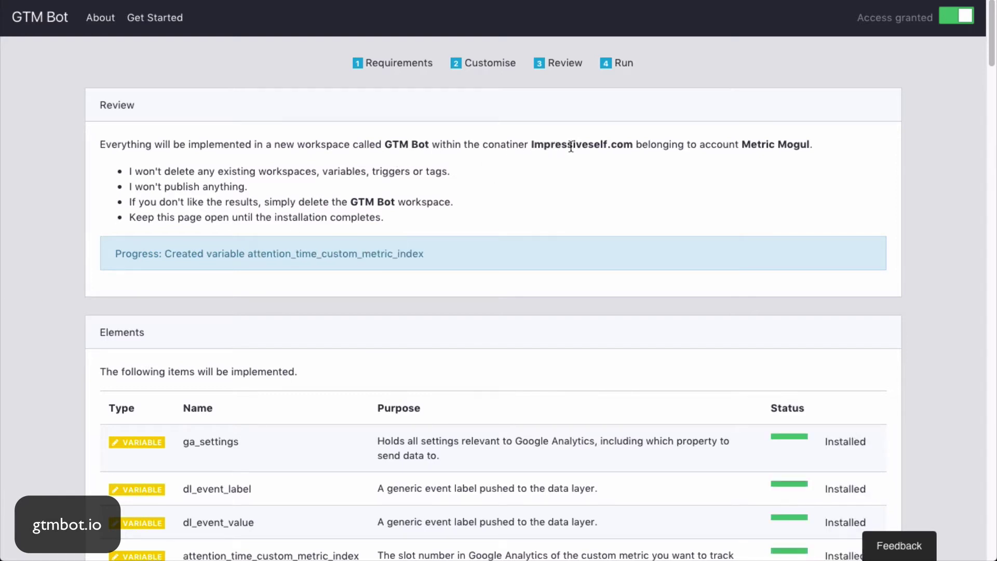
Follow the installation status of the variables, triggers and tags down the Elements list until the install completes.
scroll(571, 239, down, 7)
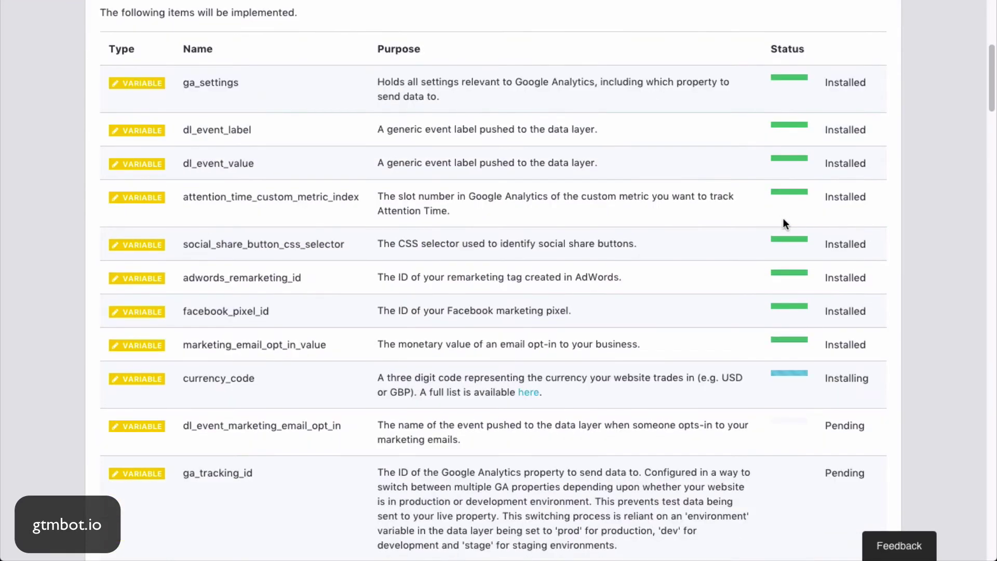
scroll(653, 373, down, 8)
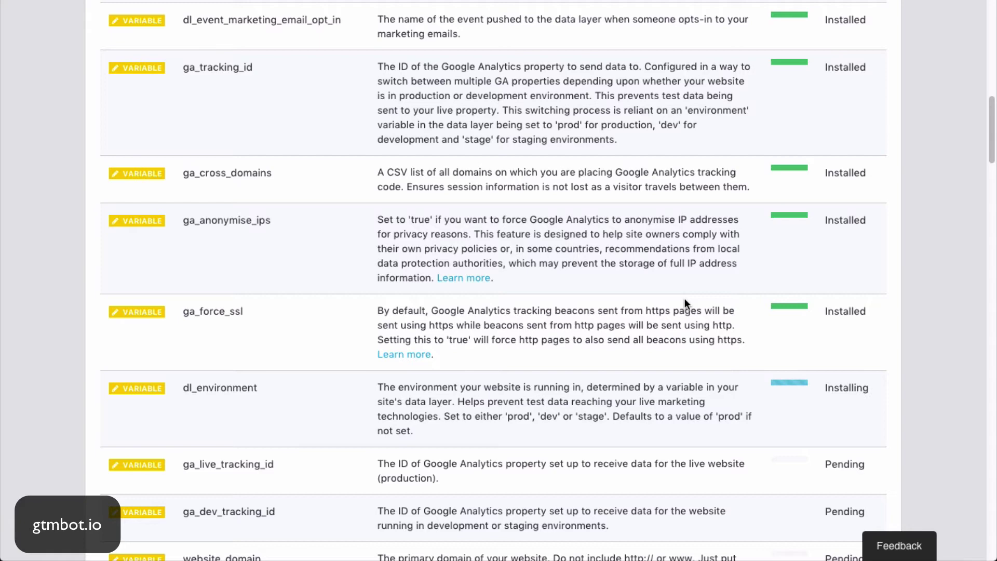
scroll(684, 302, down, 6)
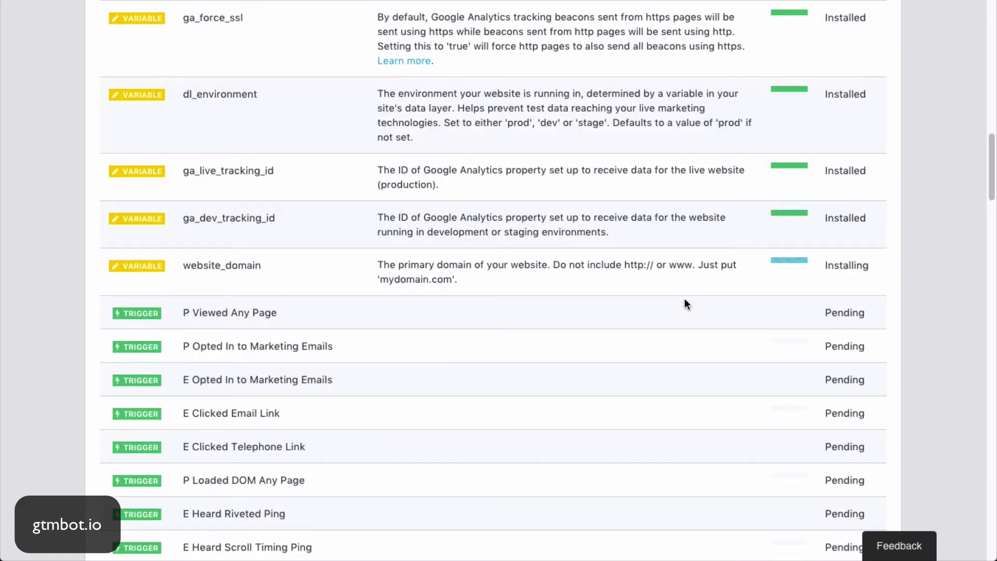
scroll(685, 302, down, 2)
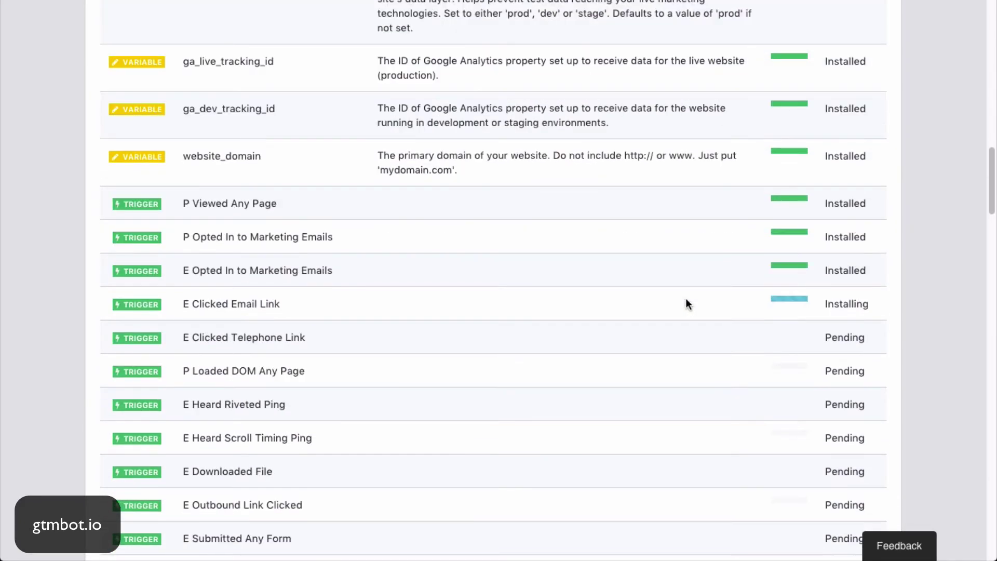
scroll(685, 300, down, 5)
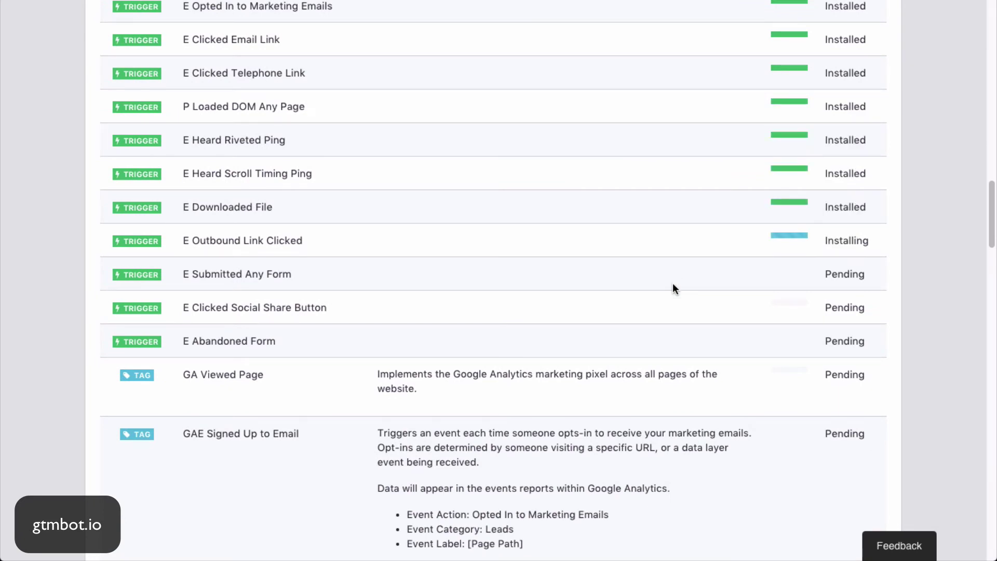
scroll(673, 287, down, 2)
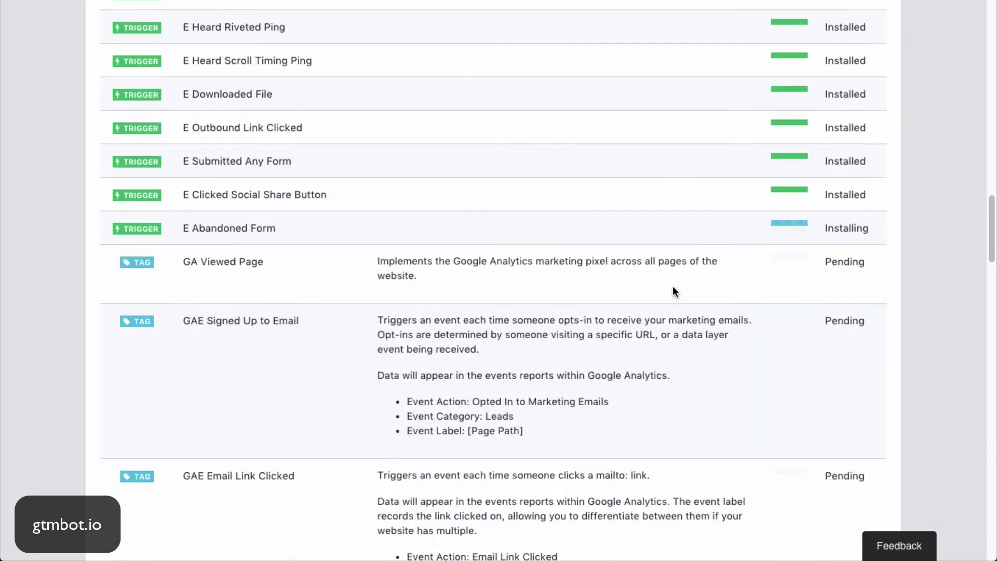
scroll(673, 289, down, 3)
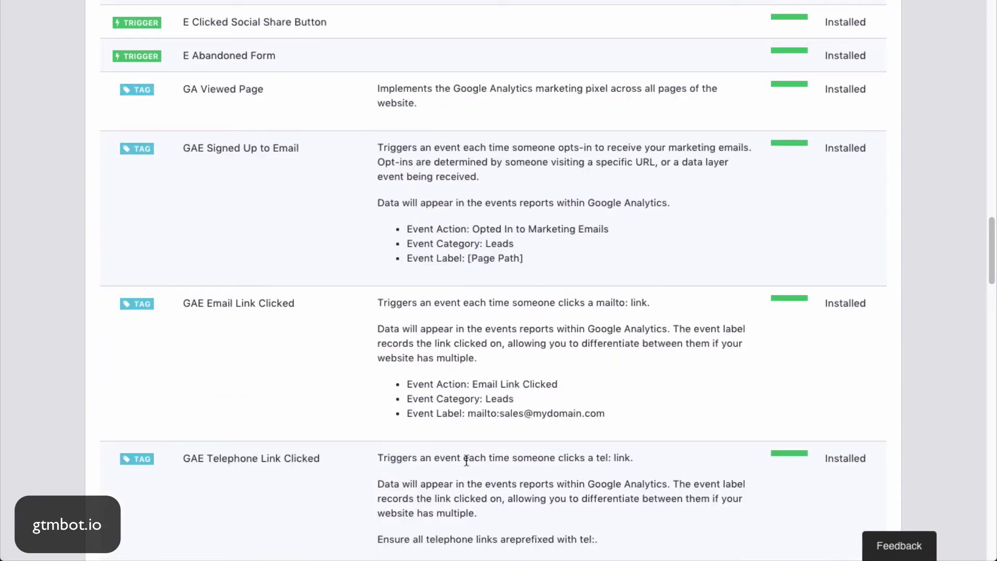
scroll(450, 412, down, 5)
scroll(450, 412, down, 20)
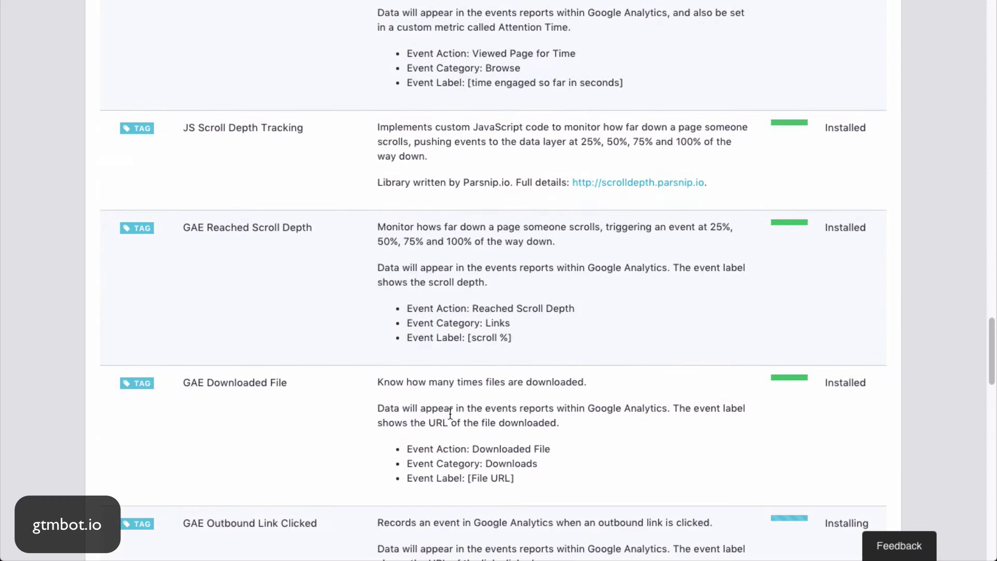
scroll(449, 412, down, 5)
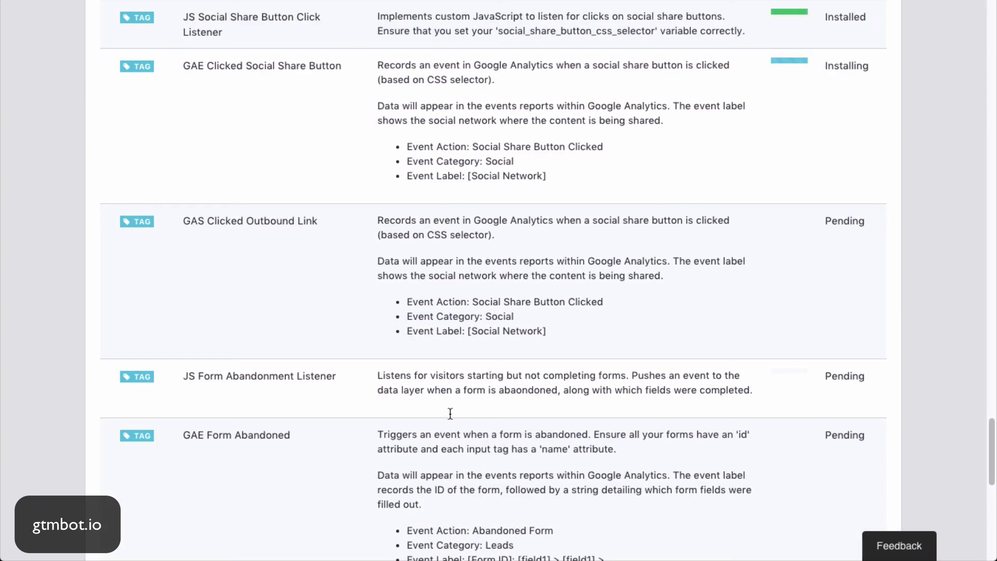
scroll(449, 413, down, 10)
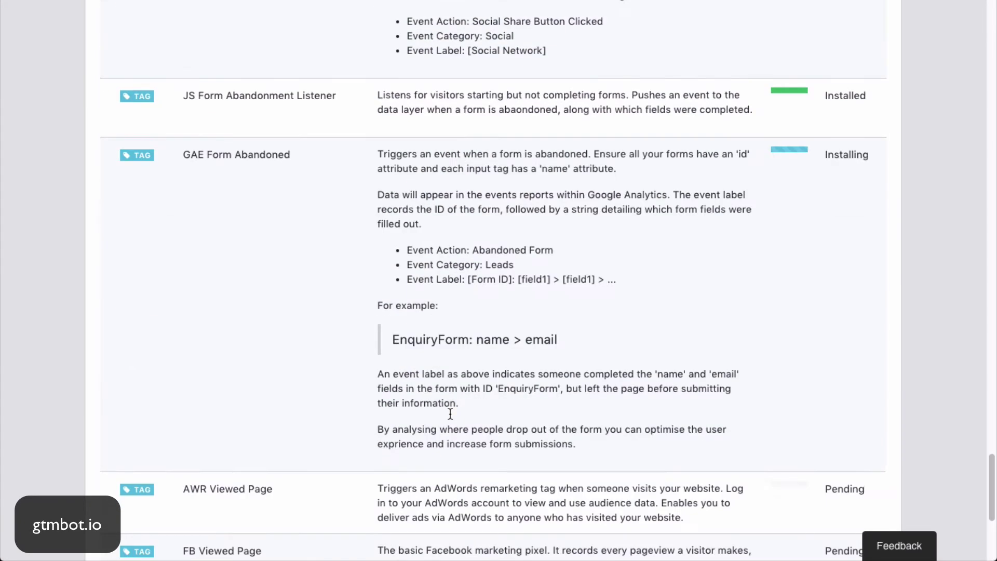
scroll(450, 413, down, 1)
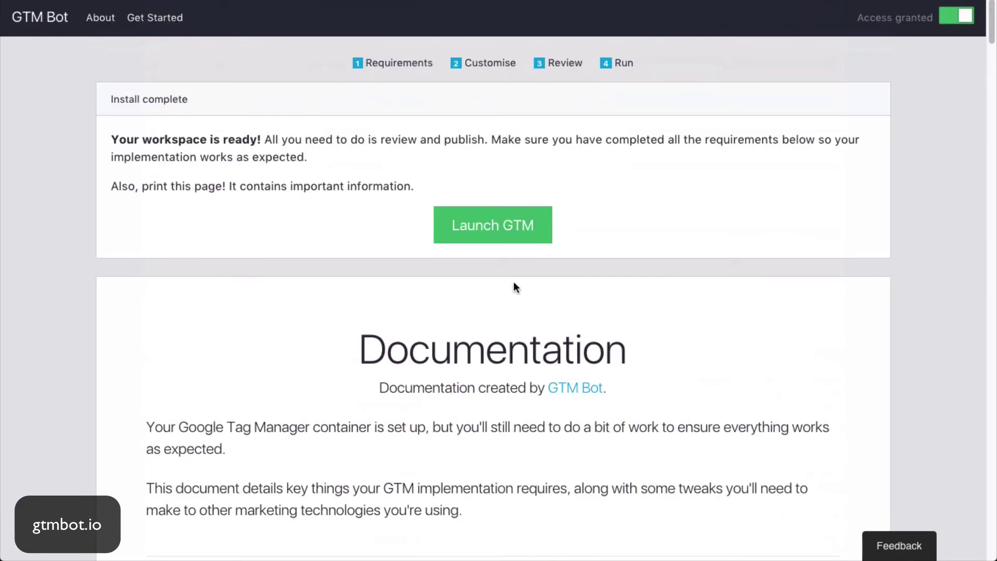
Read the Documentation's requirements, GTM variable values, Site Data Layer naming conventions and GTM Elements sections.
scroll(514, 285, down, 12)
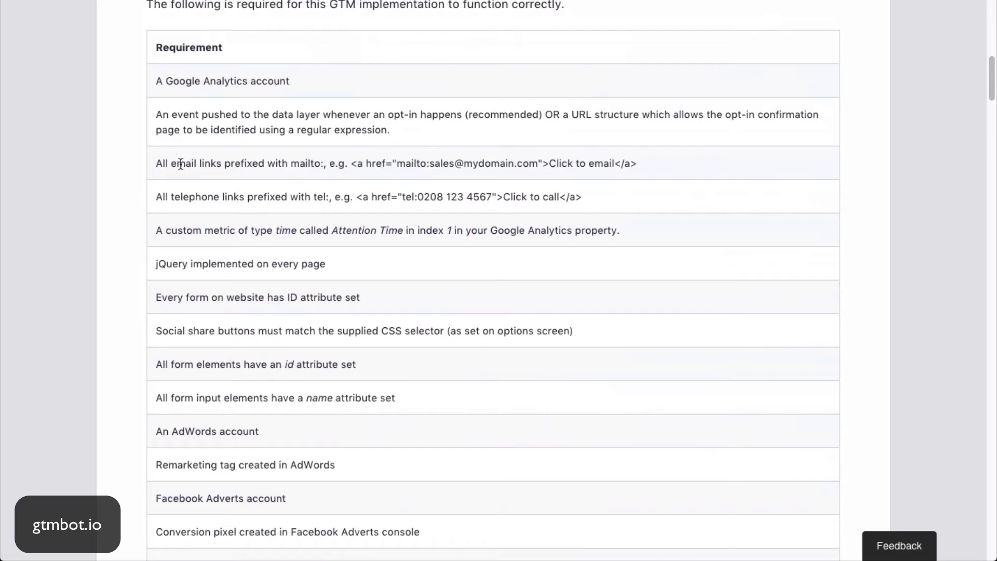
drag(294, 165, 324, 164)
scroll(307, 200, down, 10)
scroll(285, 176, up, 3)
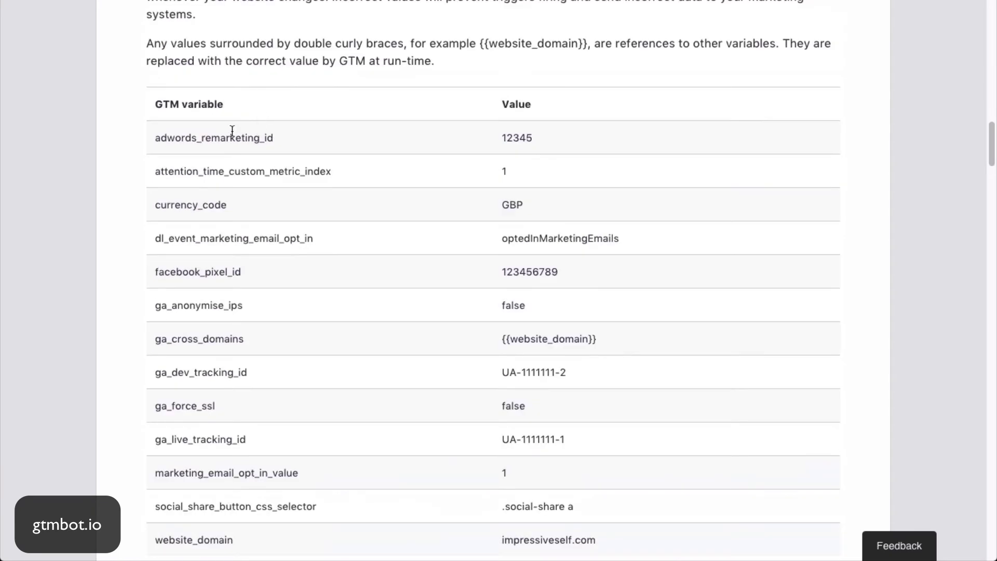
scroll(289, 341, down, 10)
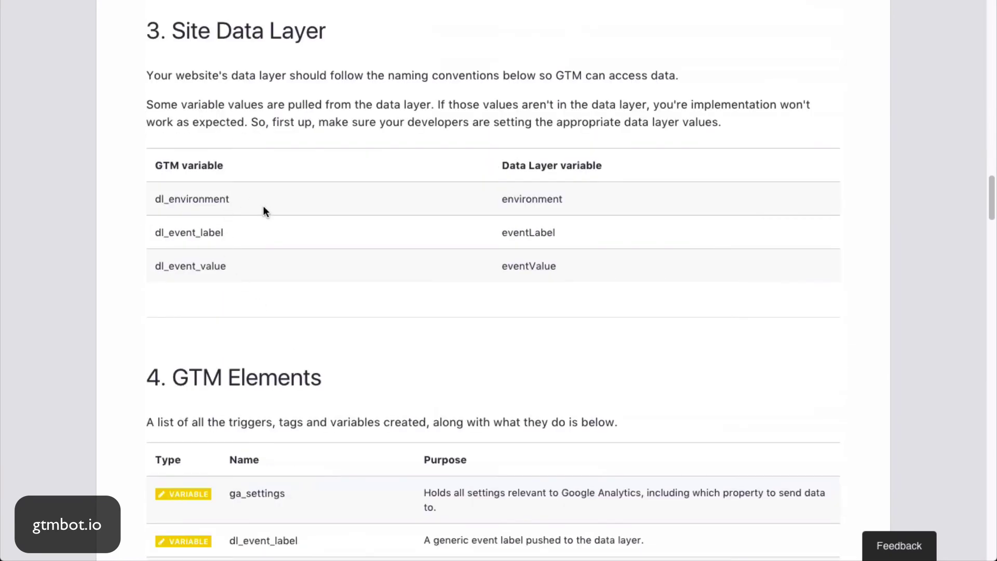
scroll(263, 206, down, 13)
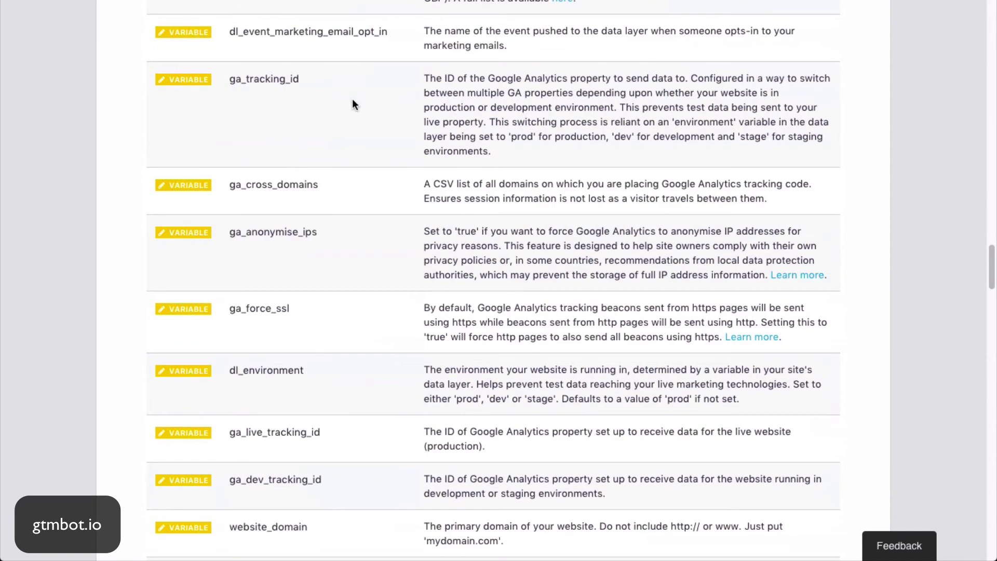
scroll(352, 104, down, 10)
Launch Google Tag Manager from the install page and look over the GTM Bot workspace changes and its list of tags.
scroll(581, 228, up, 20)
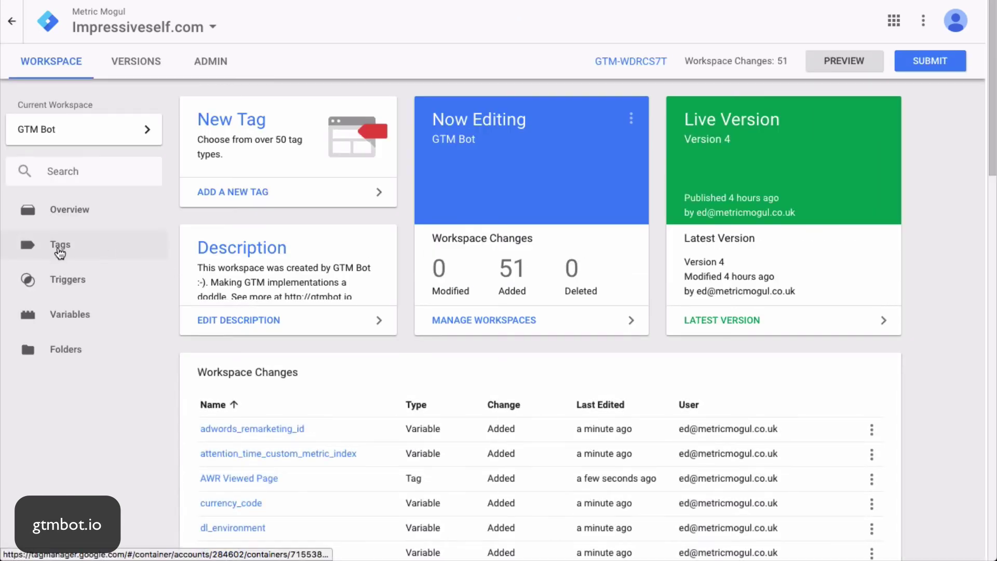
scroll(60, 248, down, 2)
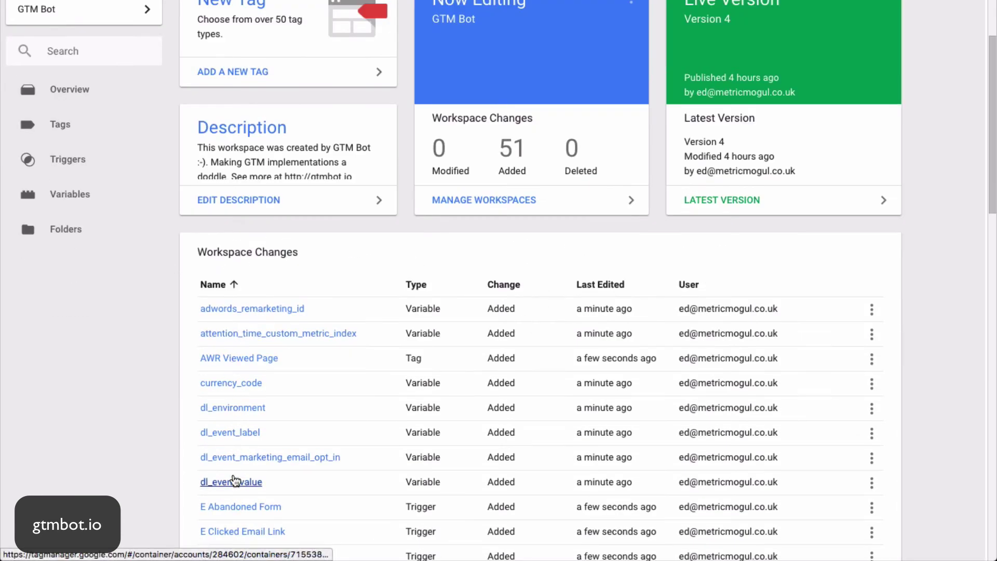
click(61, 123)
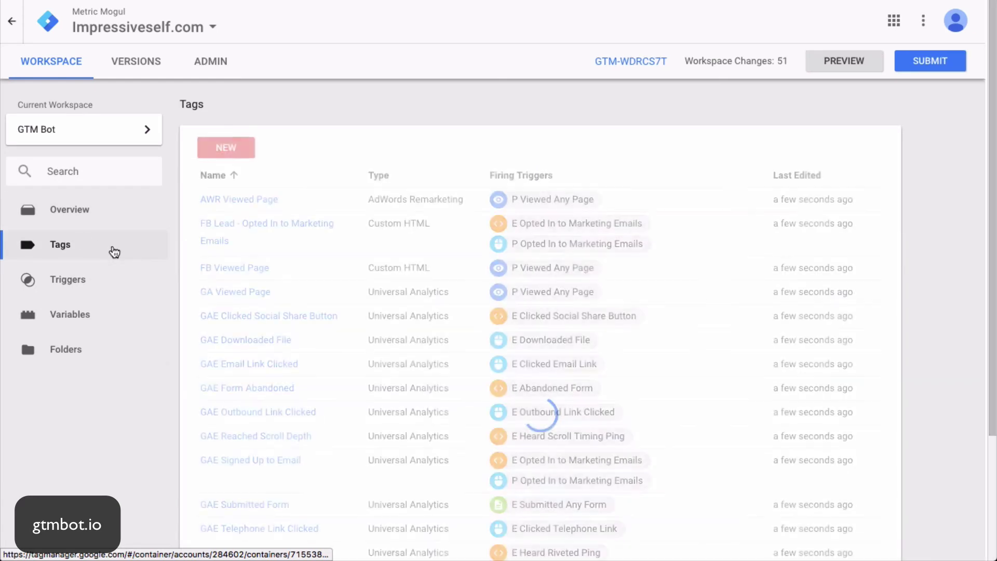
scroll(135, 248, down, 3)
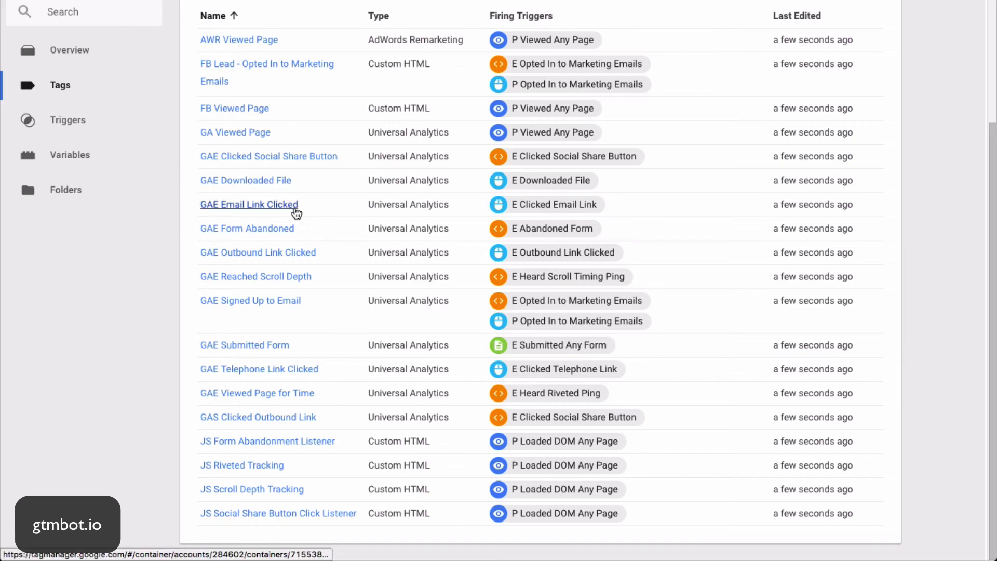
Inspect the GAE Email Link Clicked tag's configuration and its E Clicked Email Link firing trigger, then close both without changes.
click(261, 208)
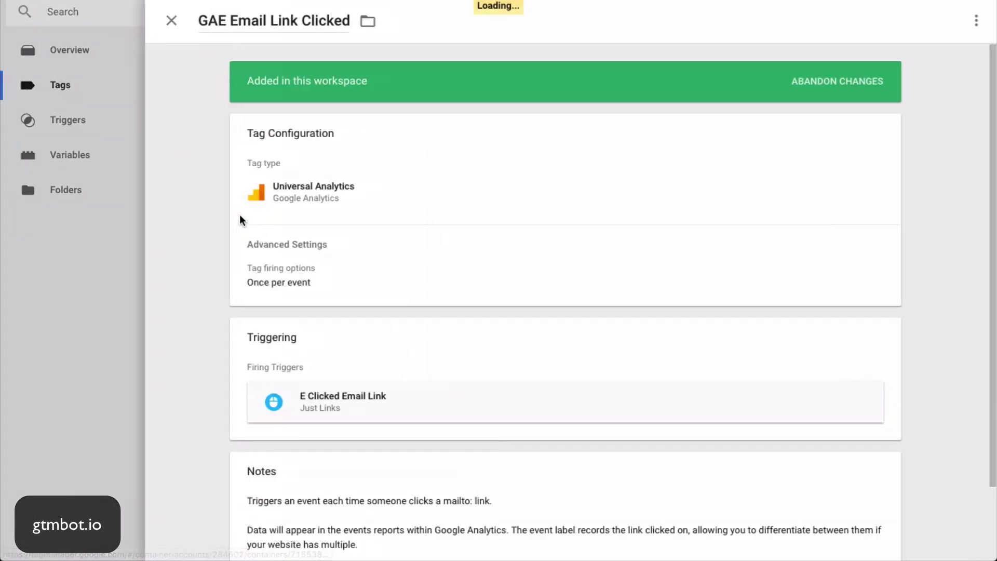
click(341, 233)
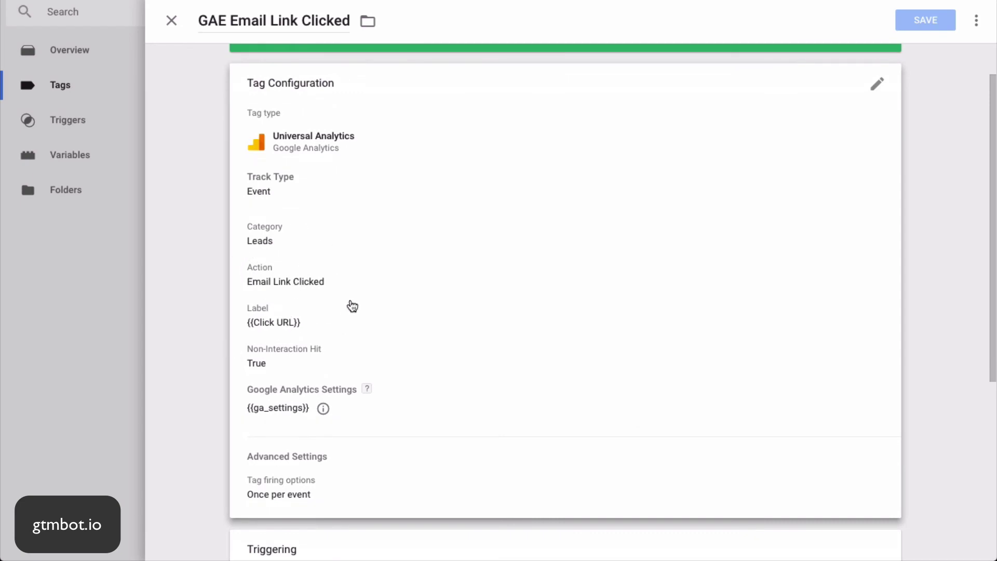
scroll(356, 296, down, 5)
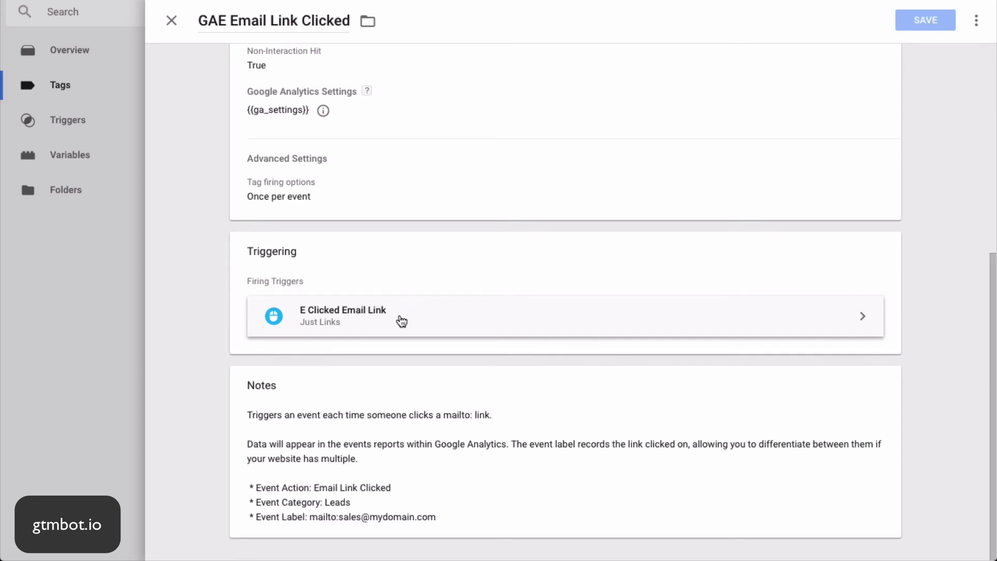
click(402, 321)
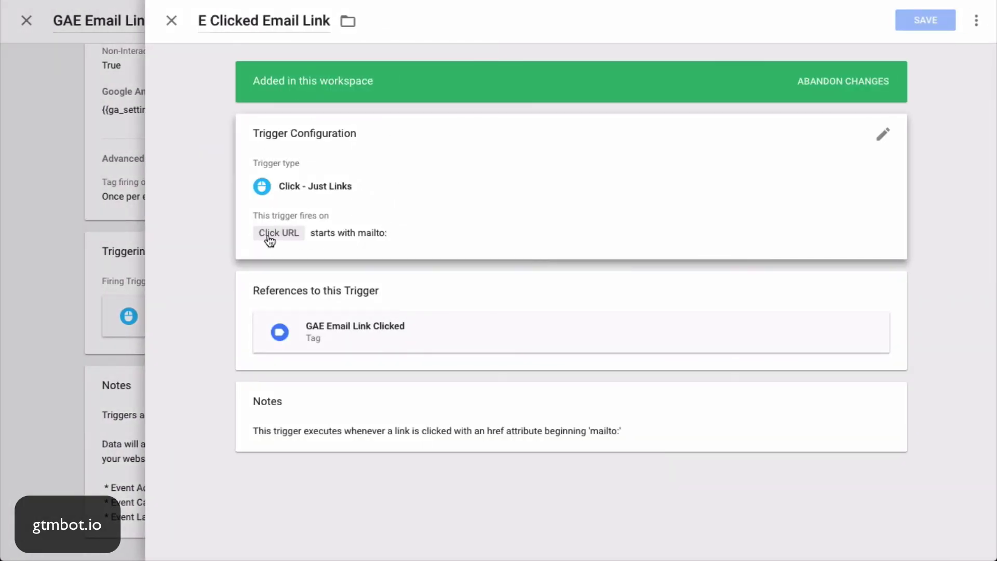
click(172, 20)
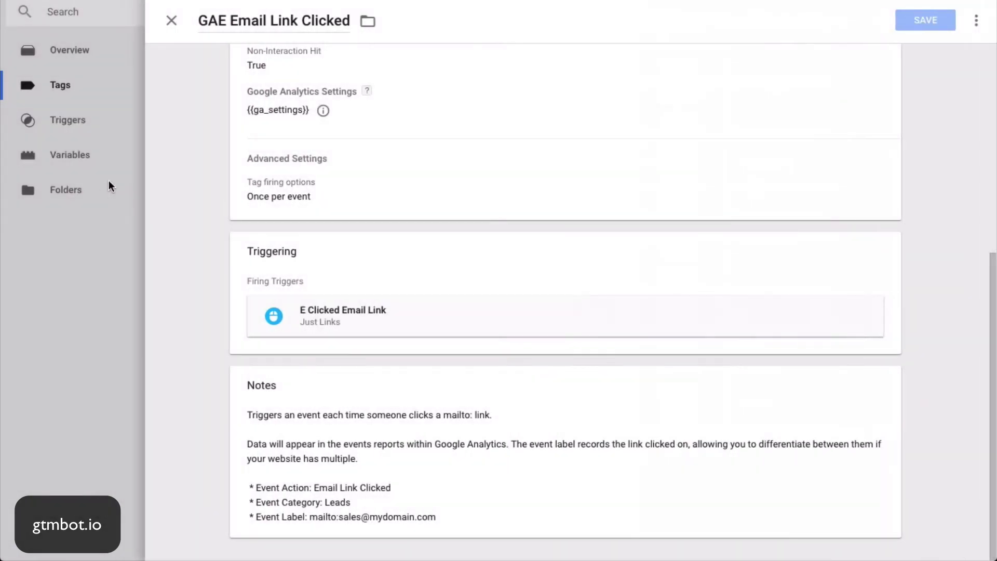
click(171, 21)
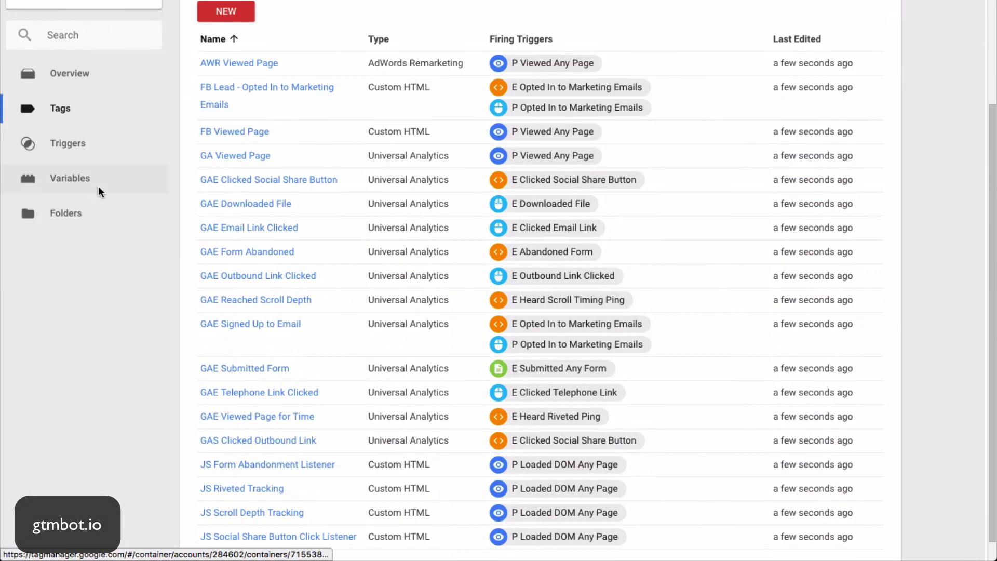
Examine the workspace's user-defined variables, inspecting currency_code and ga_anonymise_ips, and look over the built-in variables.
click(98, 187)
scroll(282, 247, down, 7)
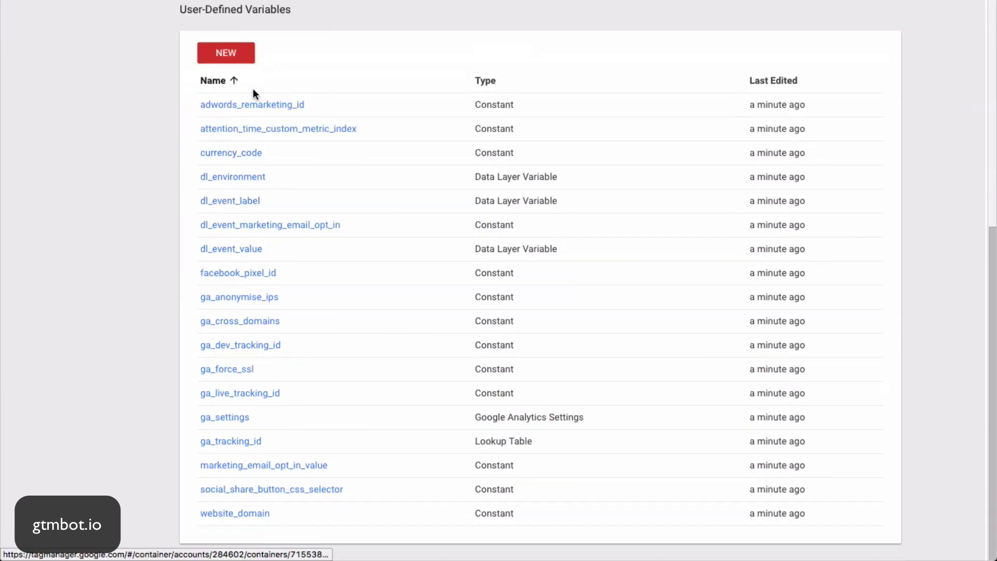
click(217, 154)
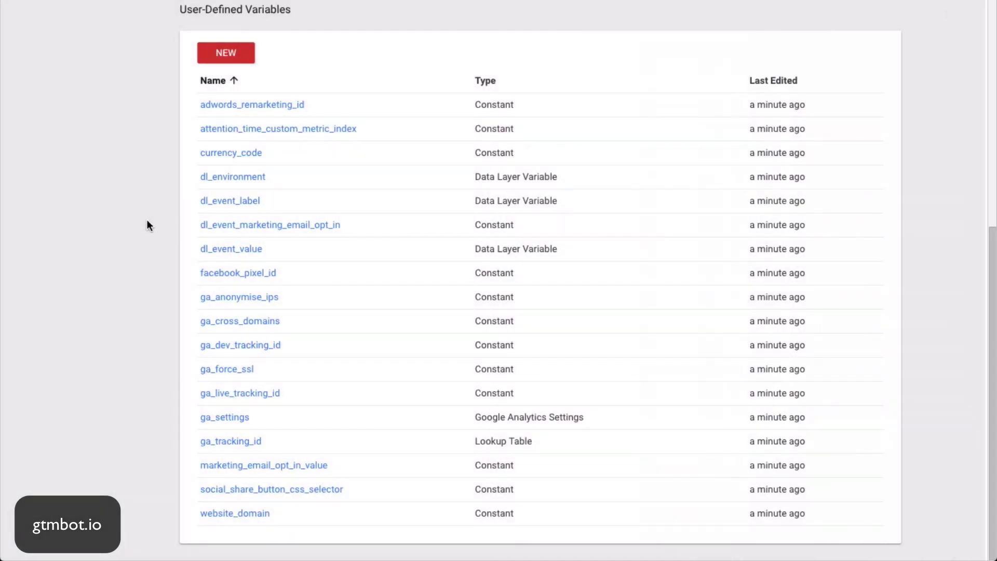
click(249, 300)
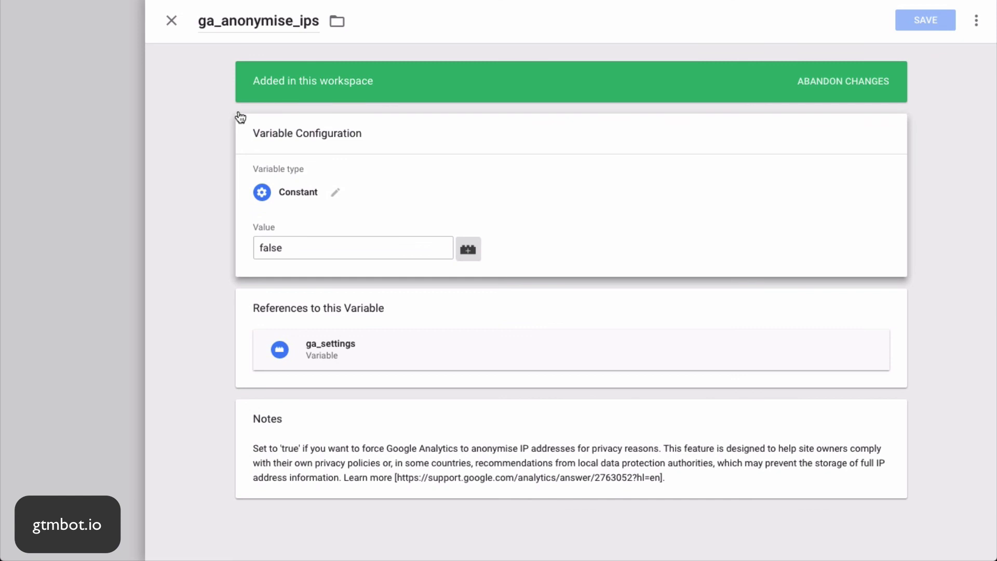
click(172, 21)
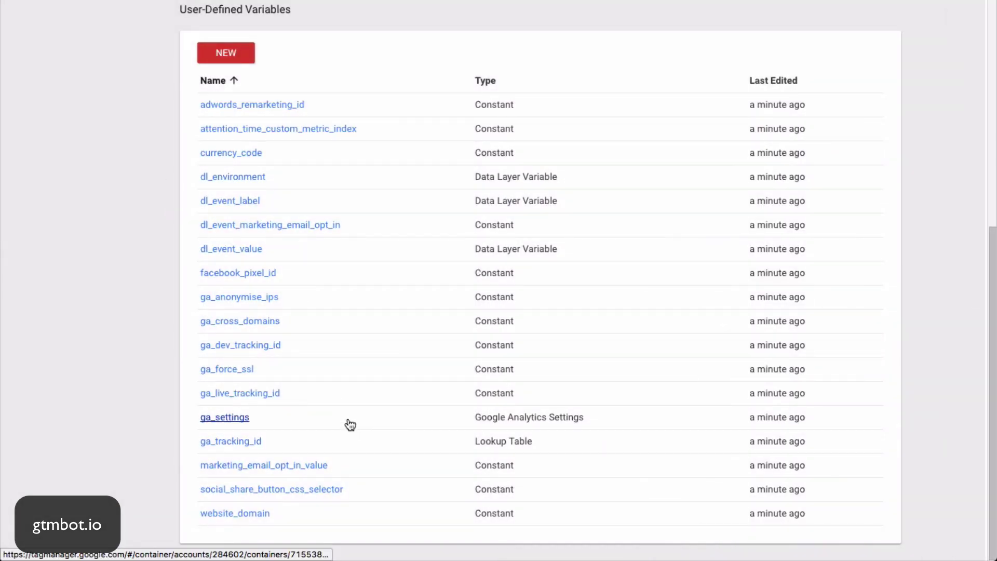
scroll(350, 425, up, 8)
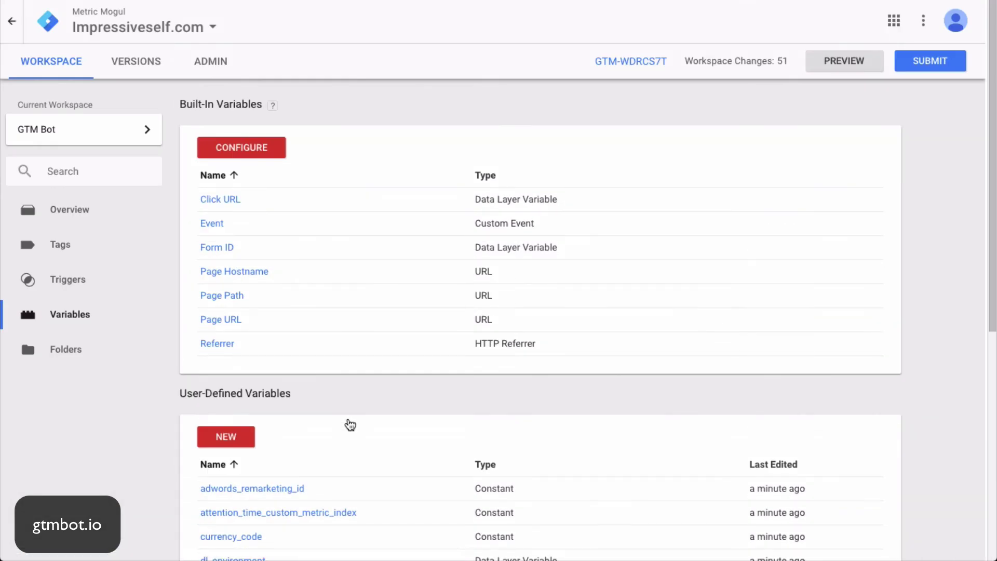